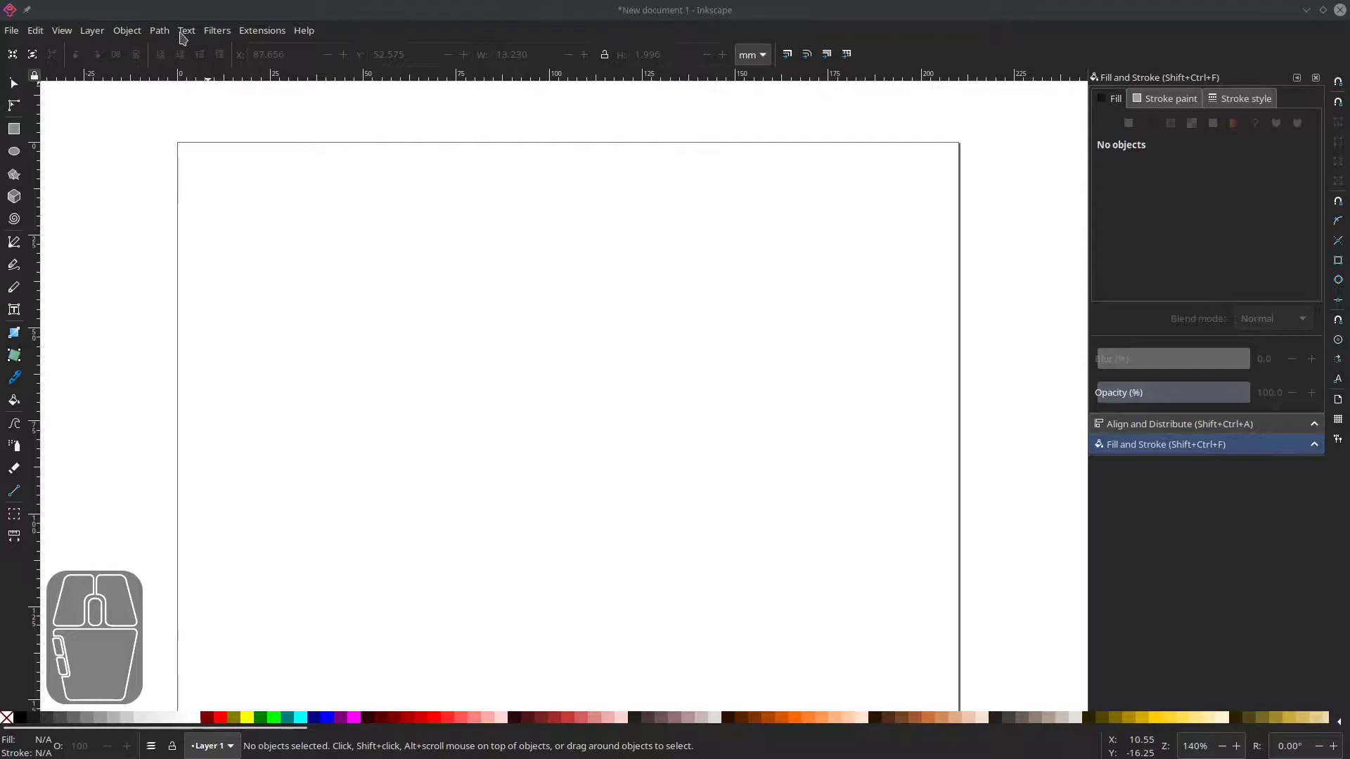
# Open the Text and Font dialog.
pyautogui.click(187, 32)
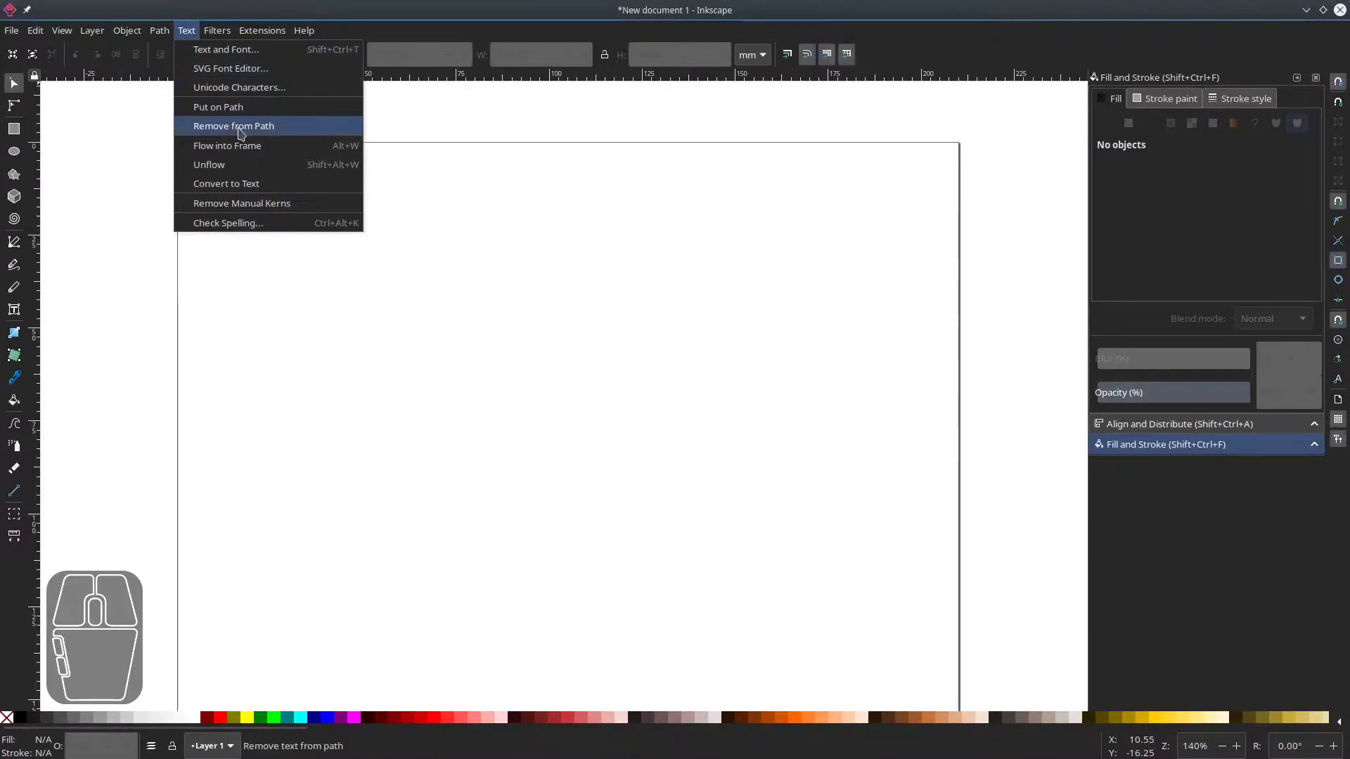
pyautogui.click(277, 50)
pyautogui.click(1069, 469)
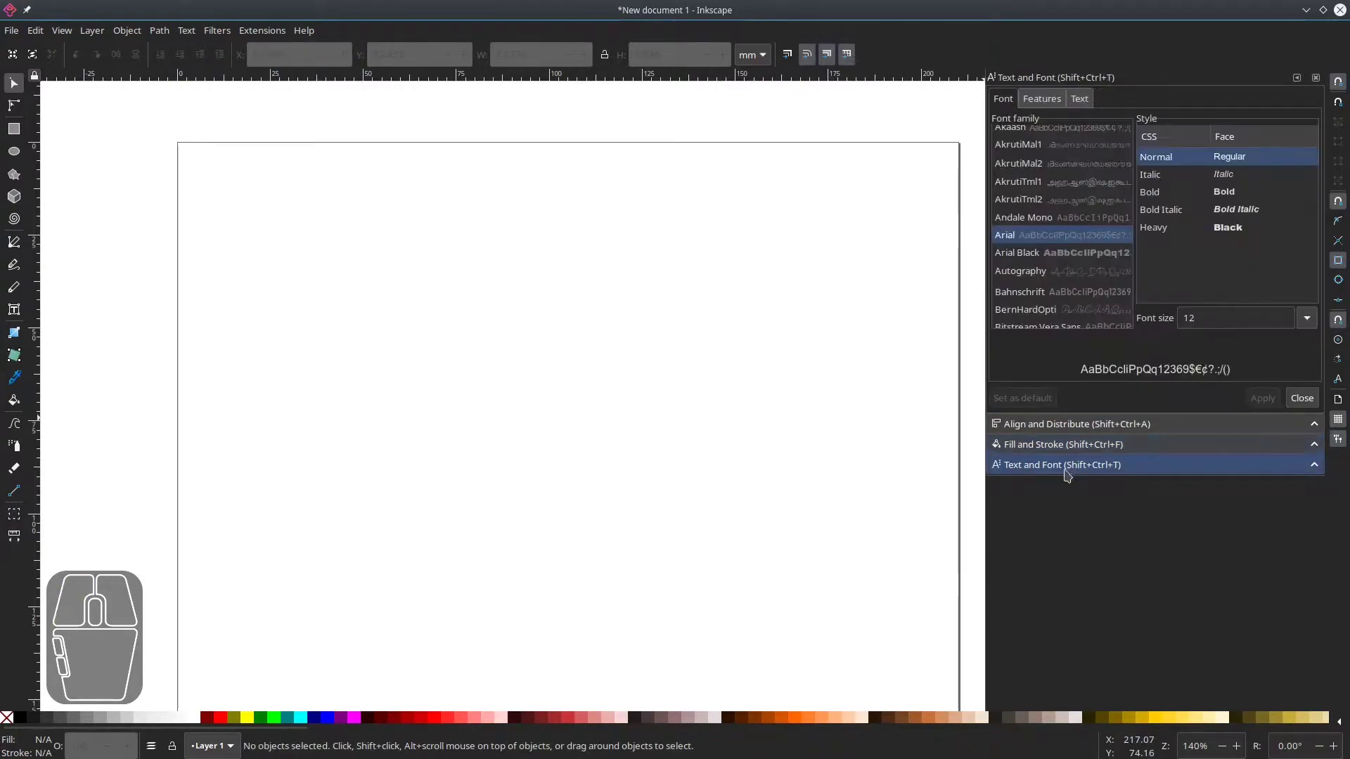
pyautogui.click(461, 331)
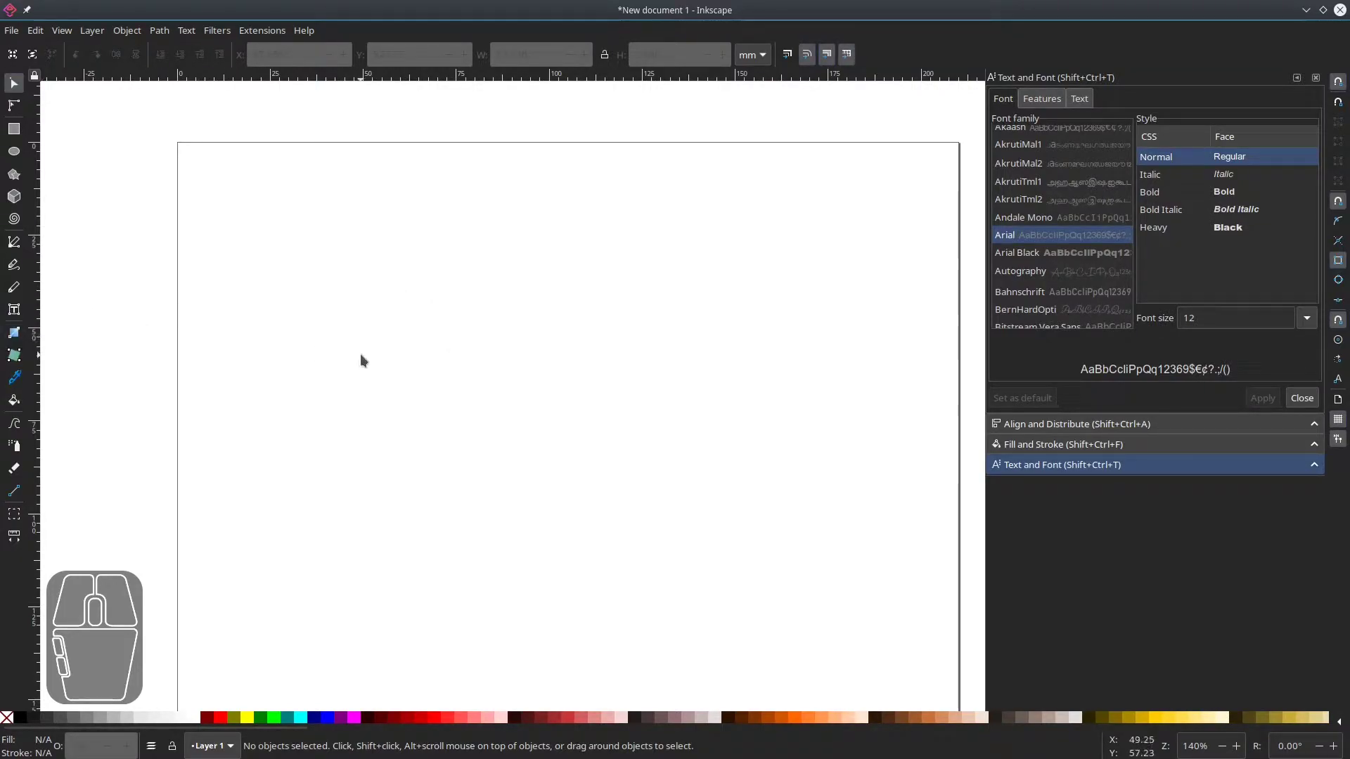
# Create a text object reading "hello world" on the page with the Text tool.
pyautogui.press('t')
pyautogui.click(395, 294)
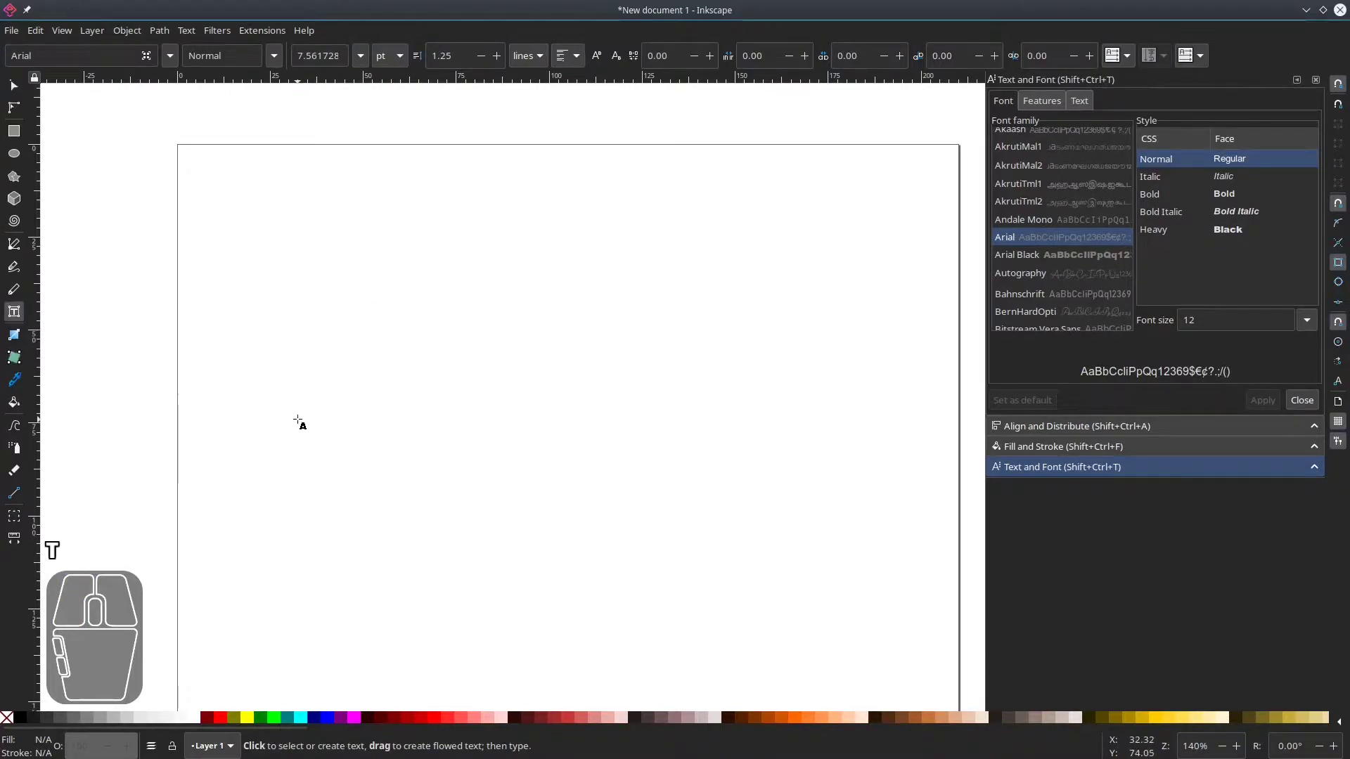
pyautogui.write('hello world')
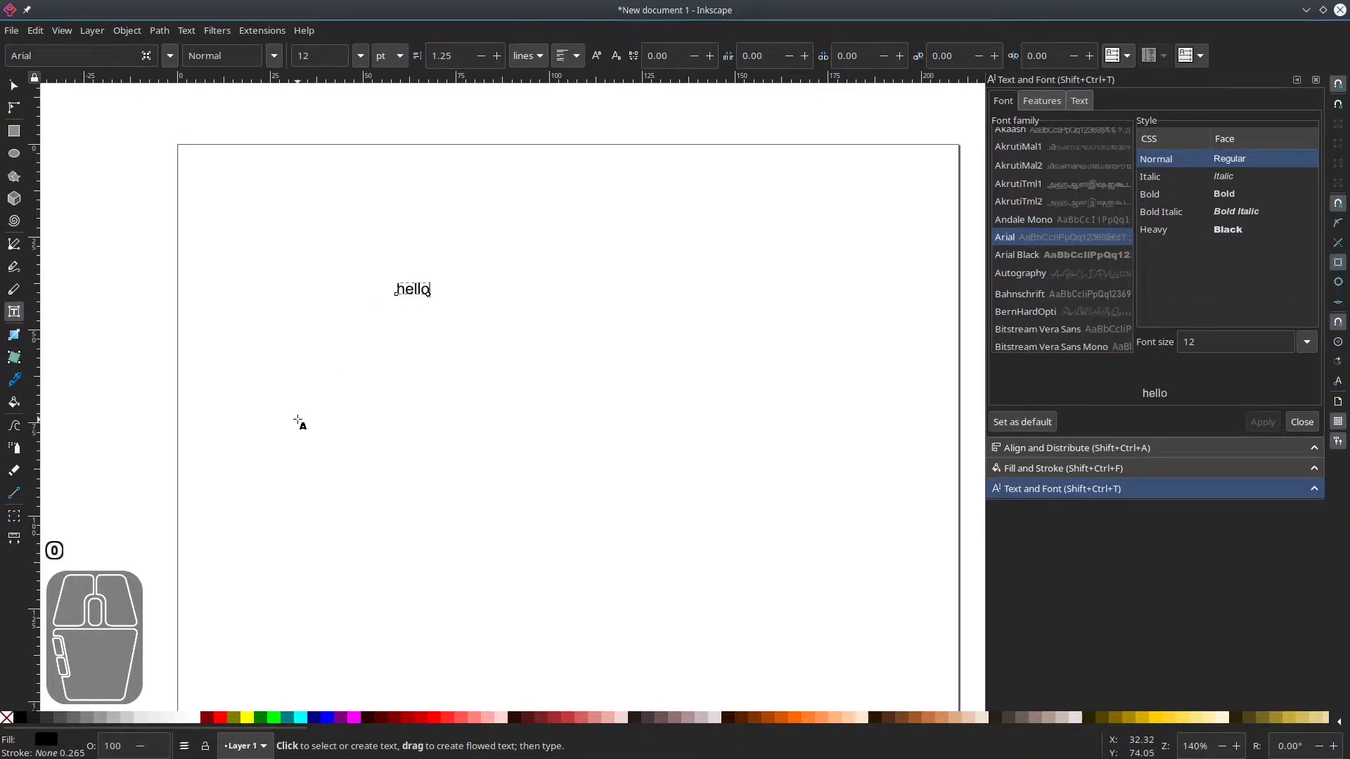
# Select the text and give it a flat orange fill (ff7400ff).
pyautogui.click(13, 86)
pyautogui.click(502, 307)
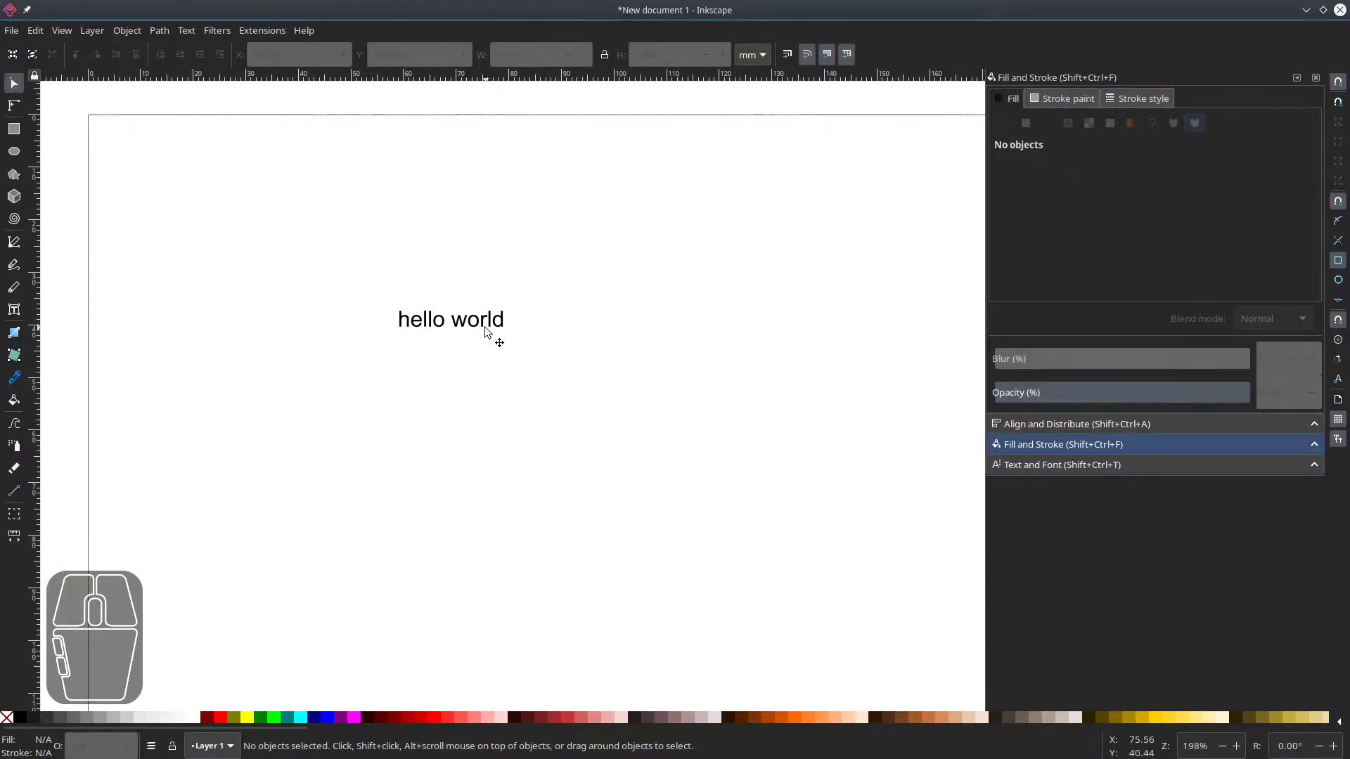
pyautogui.moveTo(491, 331); pyautogui.dragTo(529, 358)
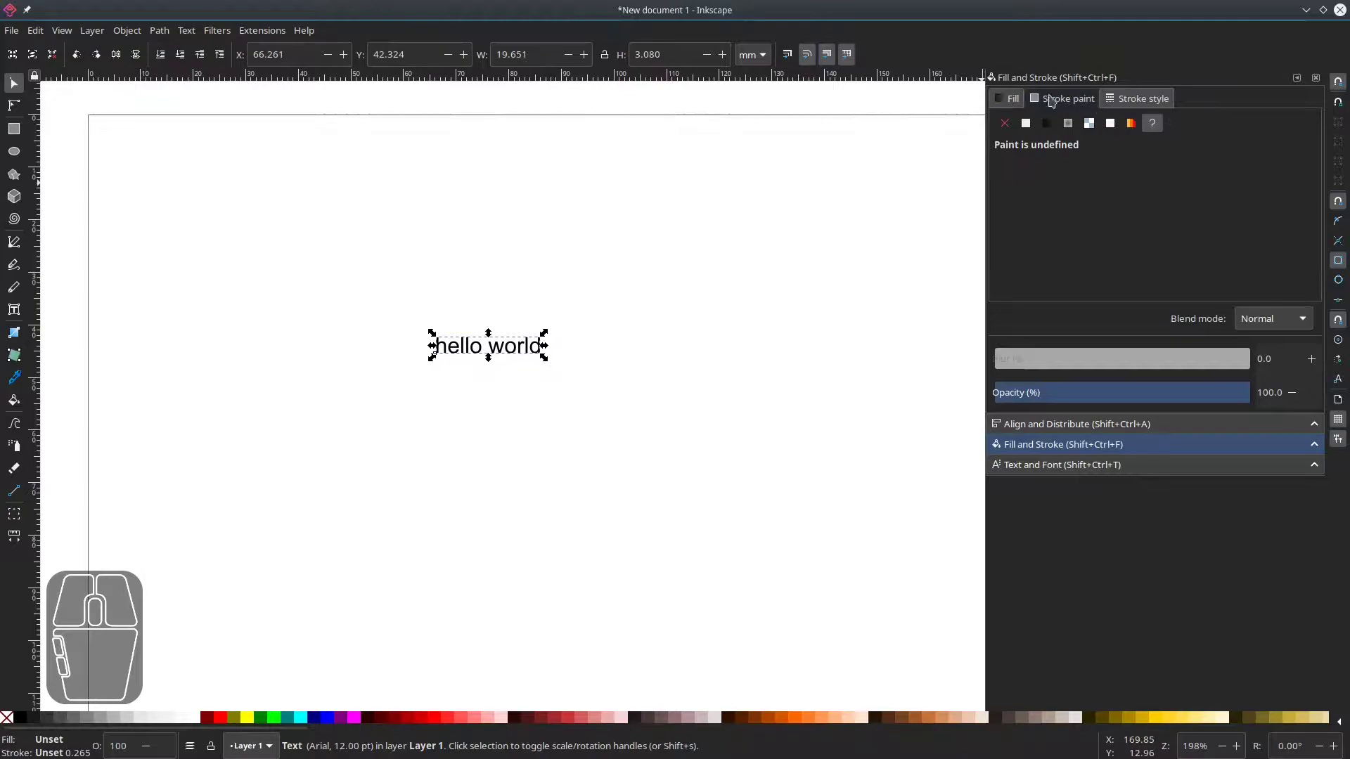
pyautogui.click(1136, 98)
pyautogui.click(777, 323)
pyautogui.click(516, 351)
pyautogui.click(1009, 99)
pyautogui.click(1026, 124)
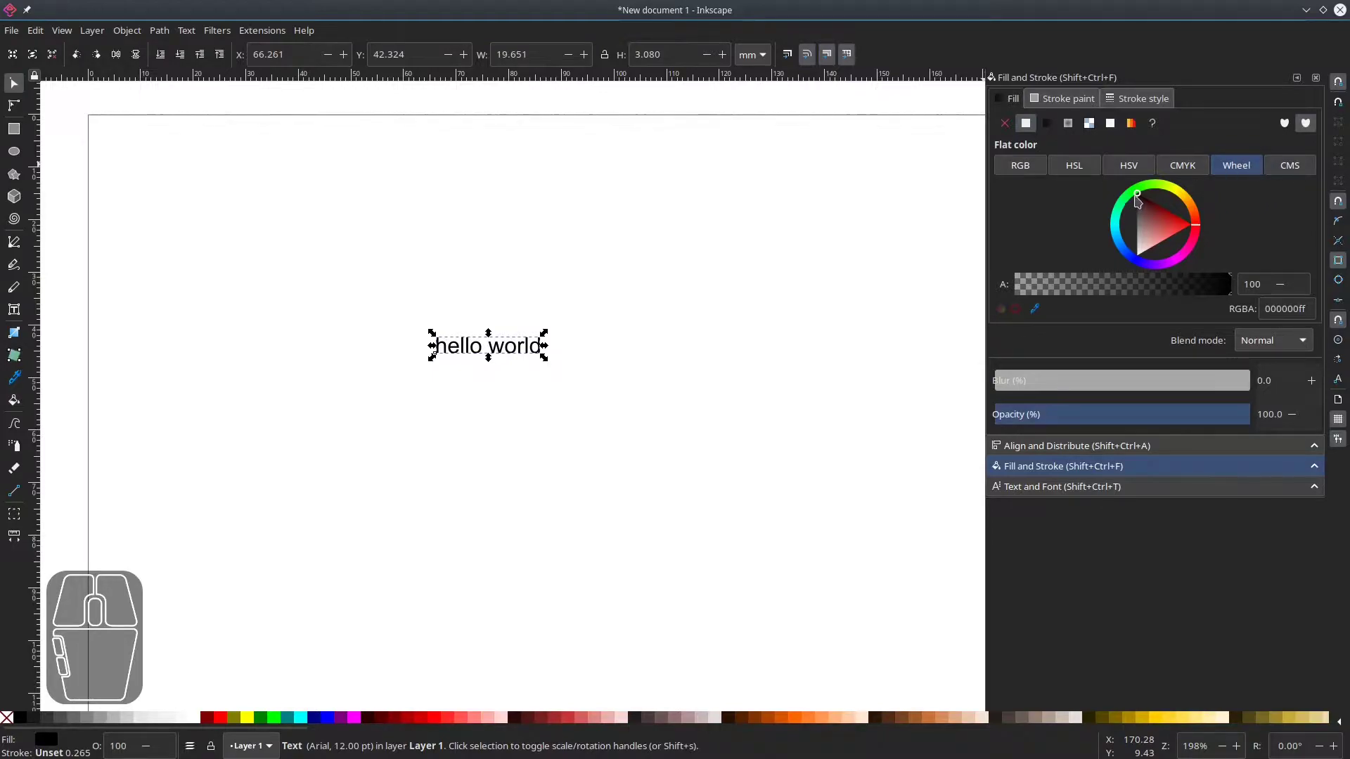
pyautogui.click(1191, 227)
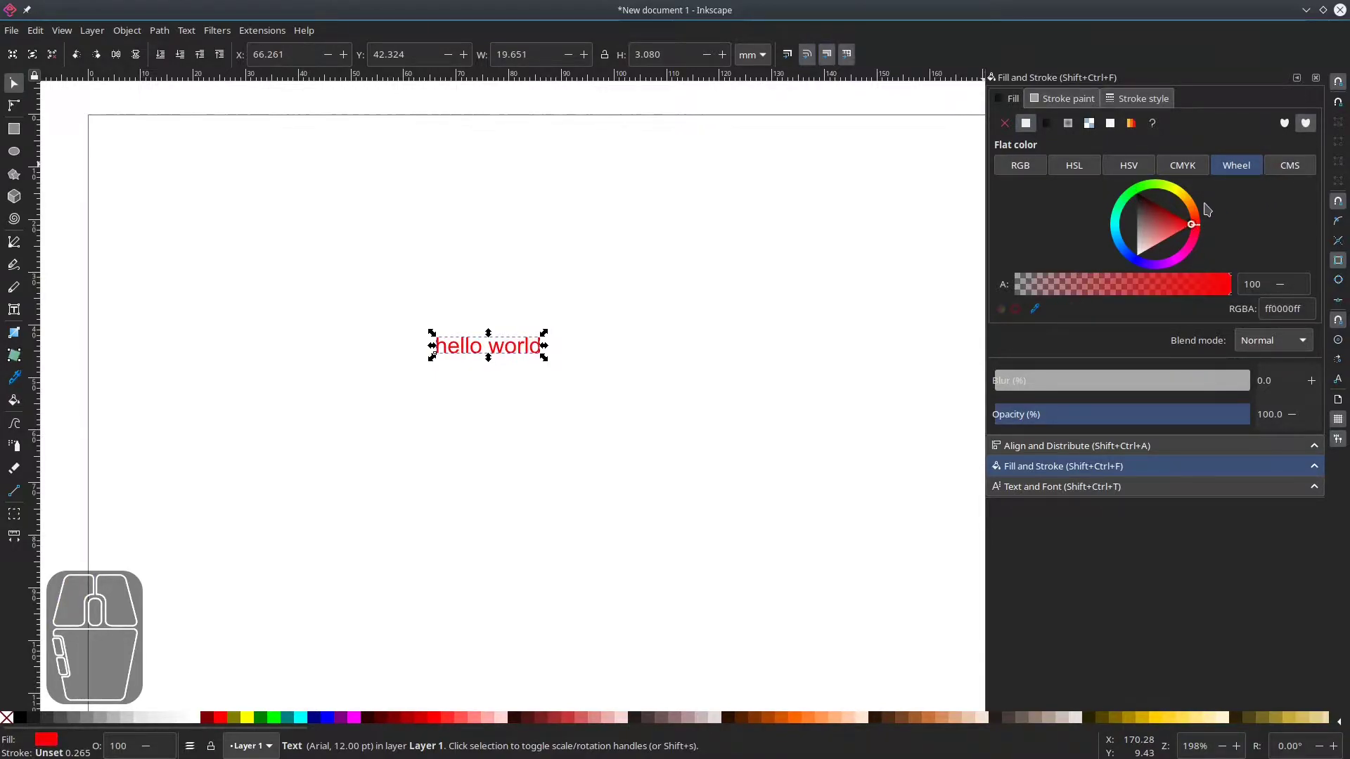
pyautogui.click(1193, 241)
pyautogui.moveTo(1193, 237); pyautogui.dragTo(1187, 208)
# Give the text a flat red stroke (ff001dff).
pyautogui.keyDown('ctrl'); pyautogui.scroll(4, 485, 362); pyautogui.keyUp('ctrl')
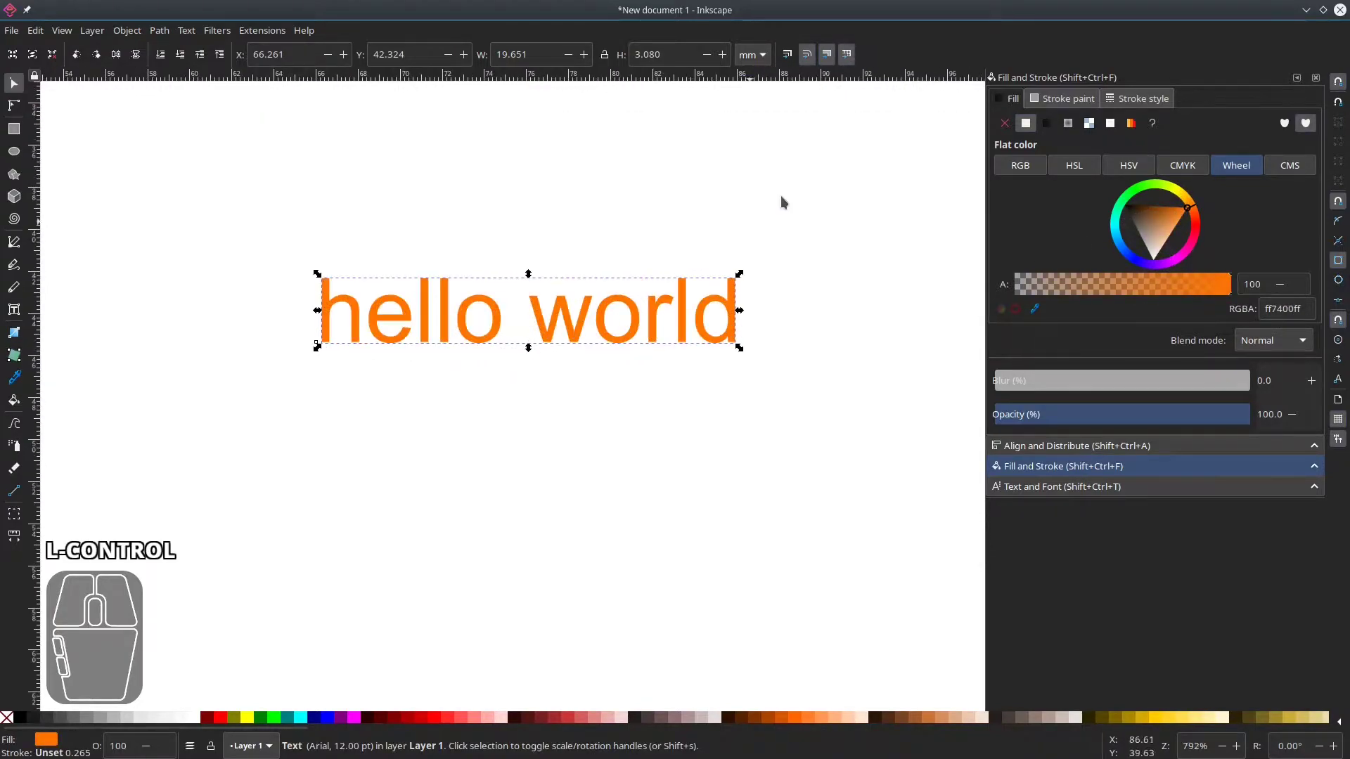
pyautogui.click(1066, 102)
pyautogui.click(1047, 125)
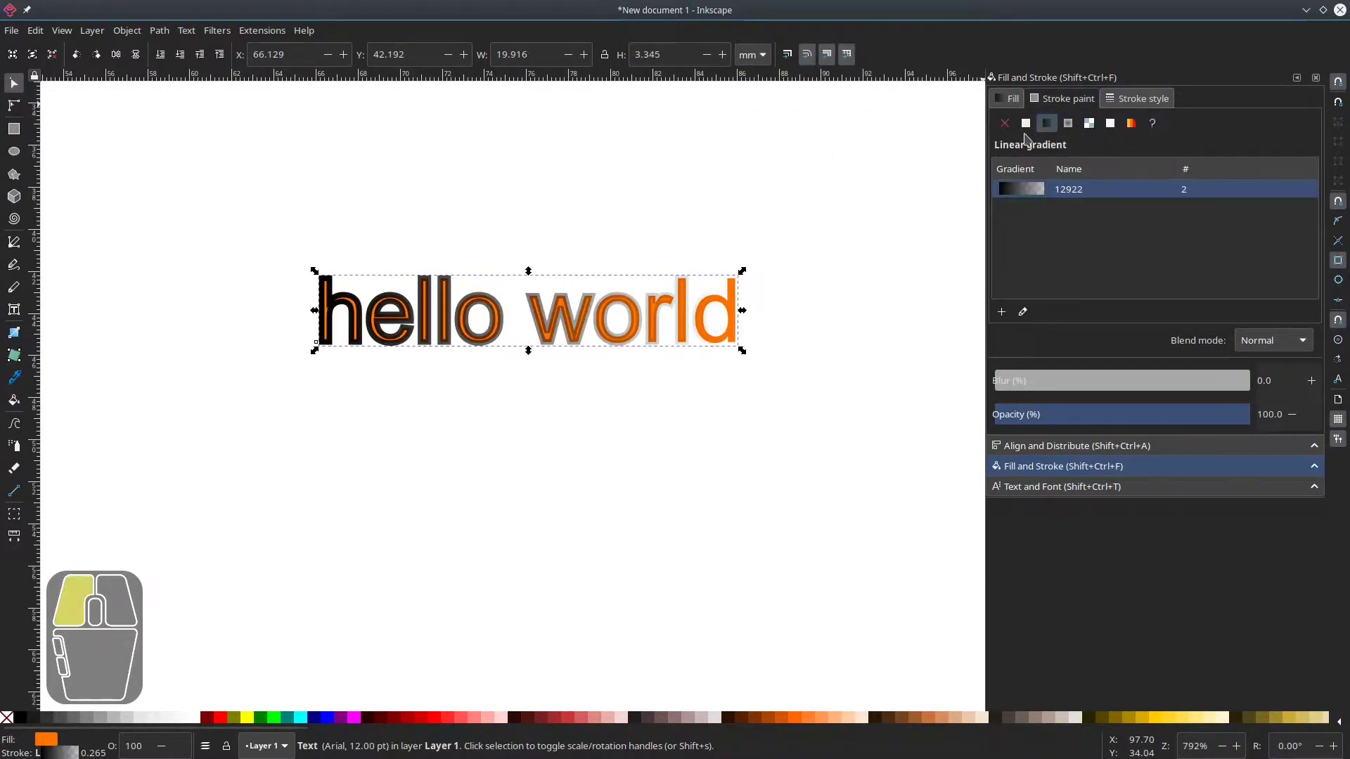
pyautogui.click(1026, 123)
pyautogui.click(1122, 198)
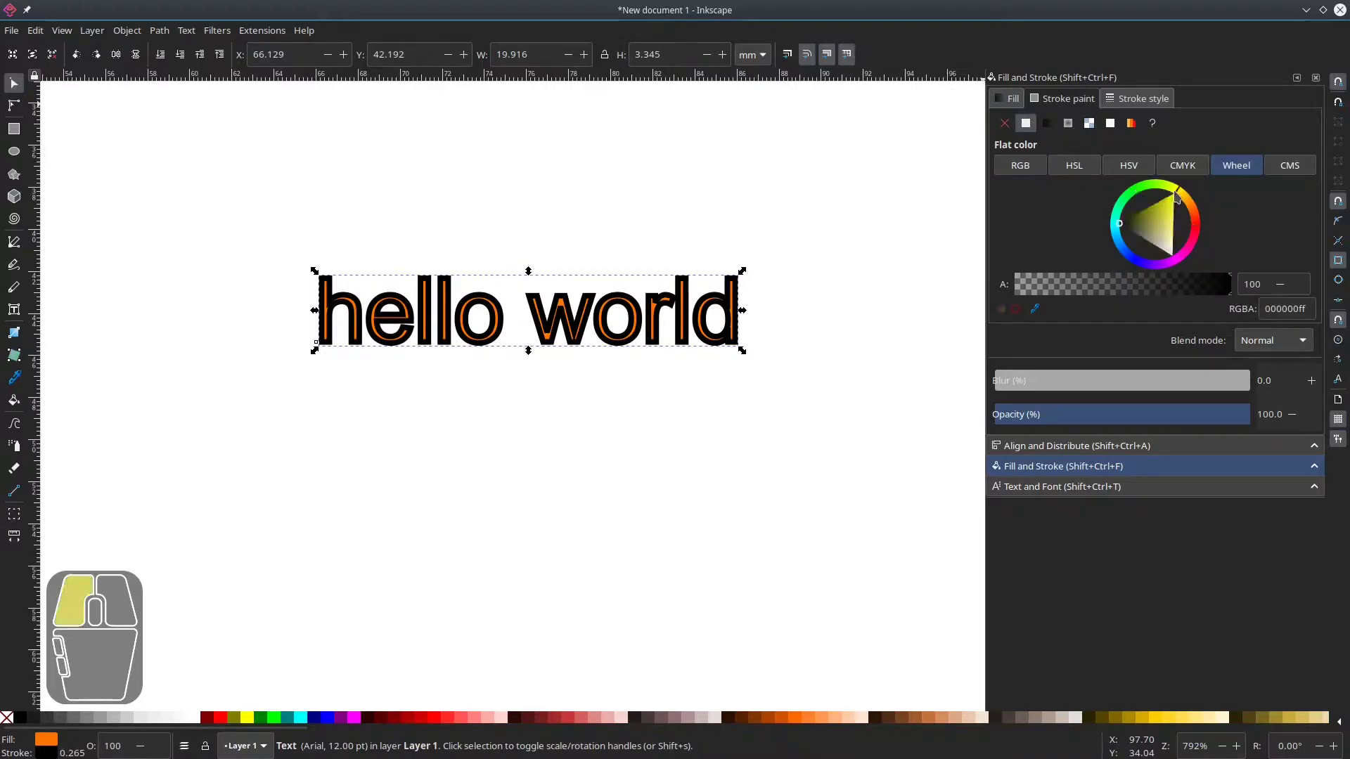
pyautogui.moveTo(1122, 199)
pyautogui.mouseDown()
pyautogui.moveTo(1109, 204)
pyautogui.moveTo(1140, 218)
pyautogui.moveTo(1100, 201)
pyautogui.mouseUp()
pyautogui.click(1198, 201)
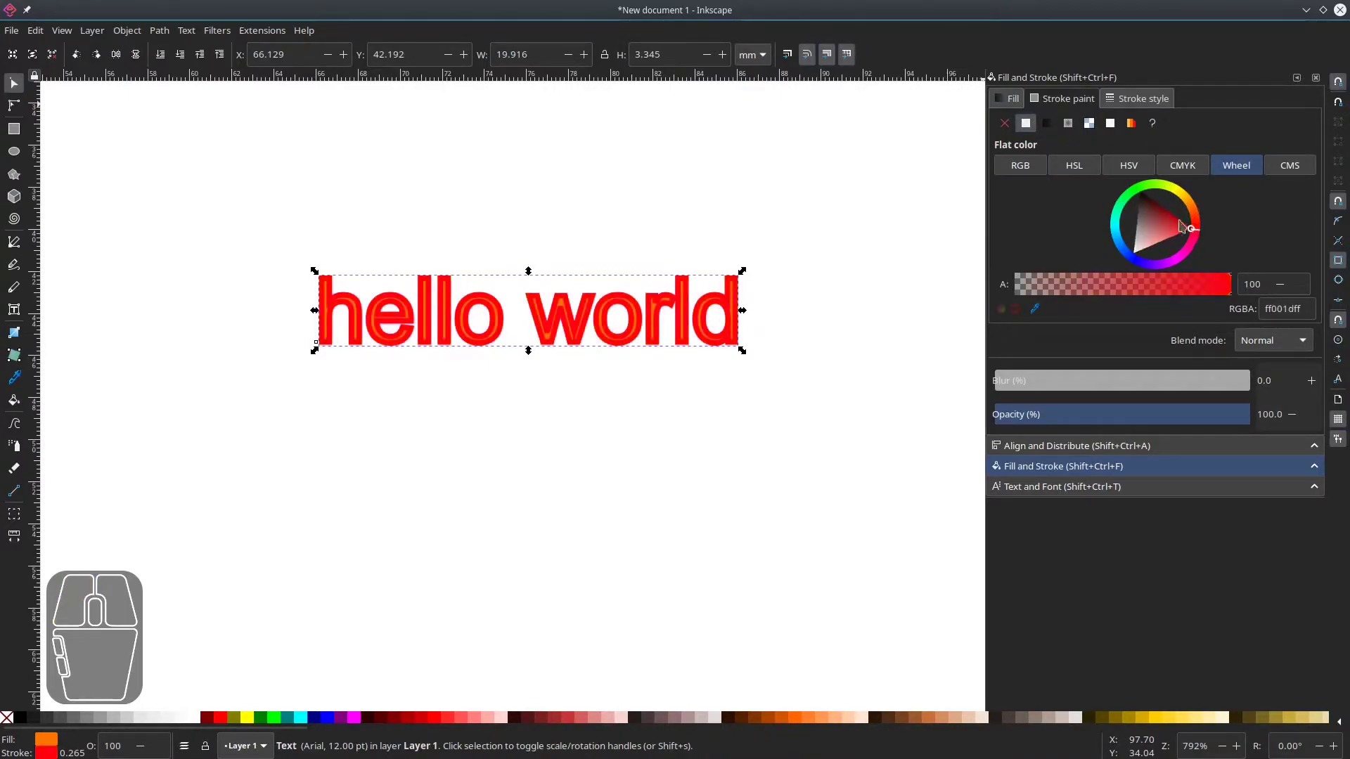
# Open the stroke style settings for the text, then deselect it.
pyautogui.click(1135, 99)
pyautogui.scroll(-3, 1071, 122)
pyautogui.scroll(1, 1072, 121)
pyautogui.click(872, 324)
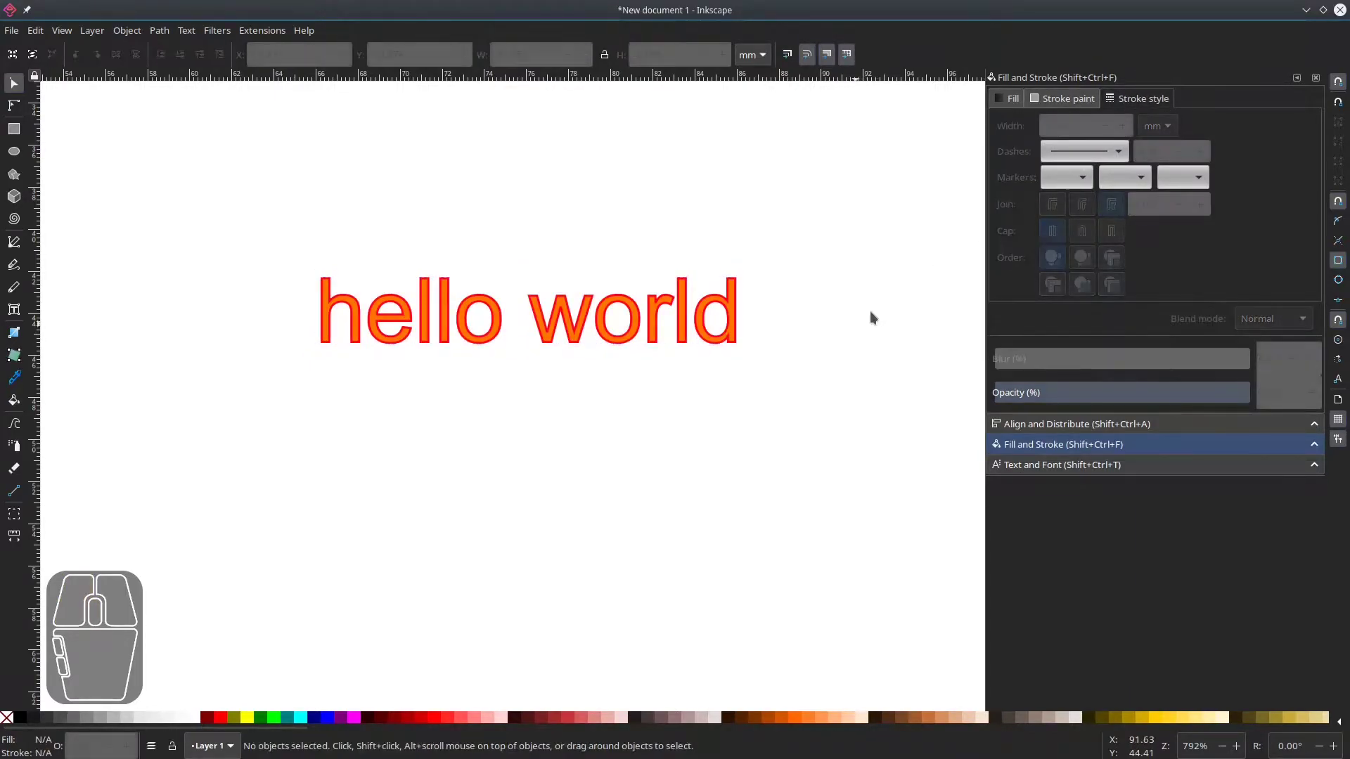
# Select the text and change its font to Candara at size 16, applying each change.
pyautogui.moveTo(555, 373); pyautogui.dragTo(514, 370)
pyautogui.scroll(-3, 516, 368)
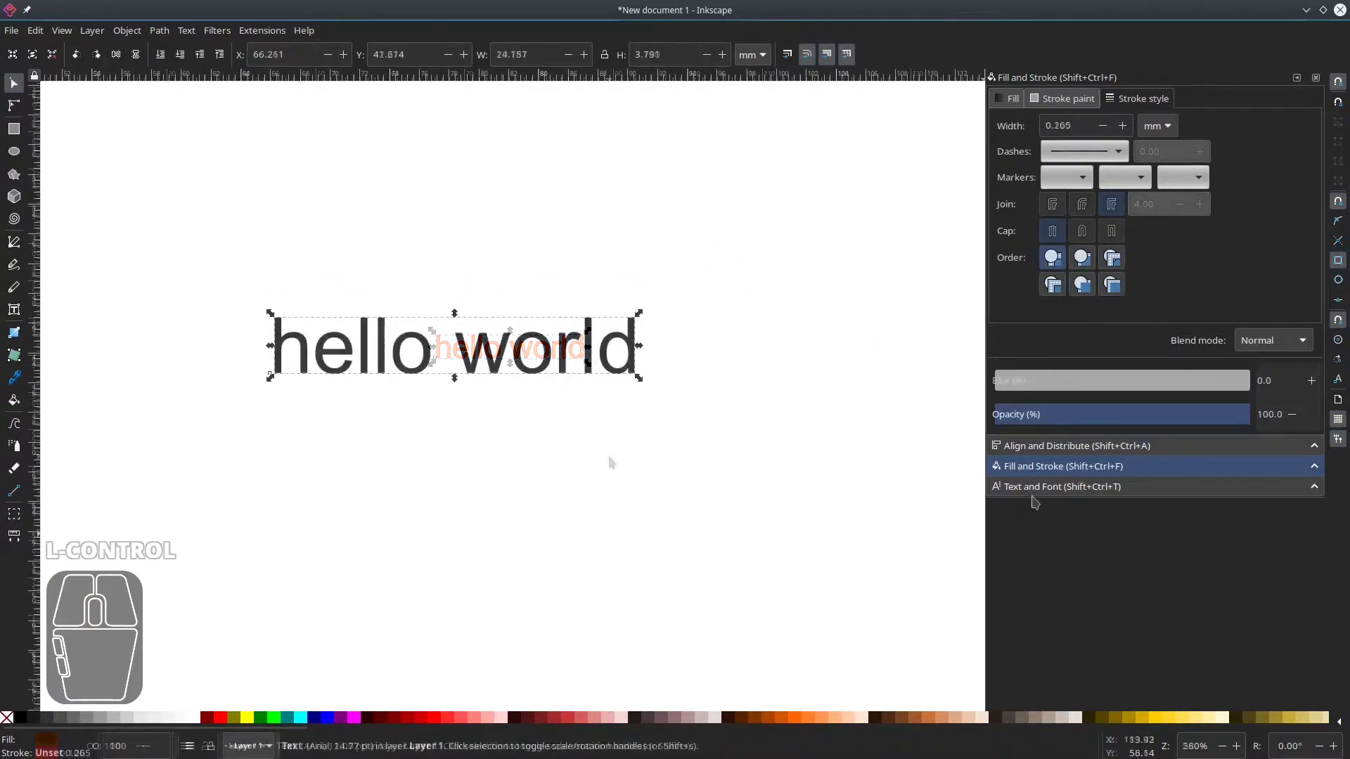
pyautogui.click(1058, 486)
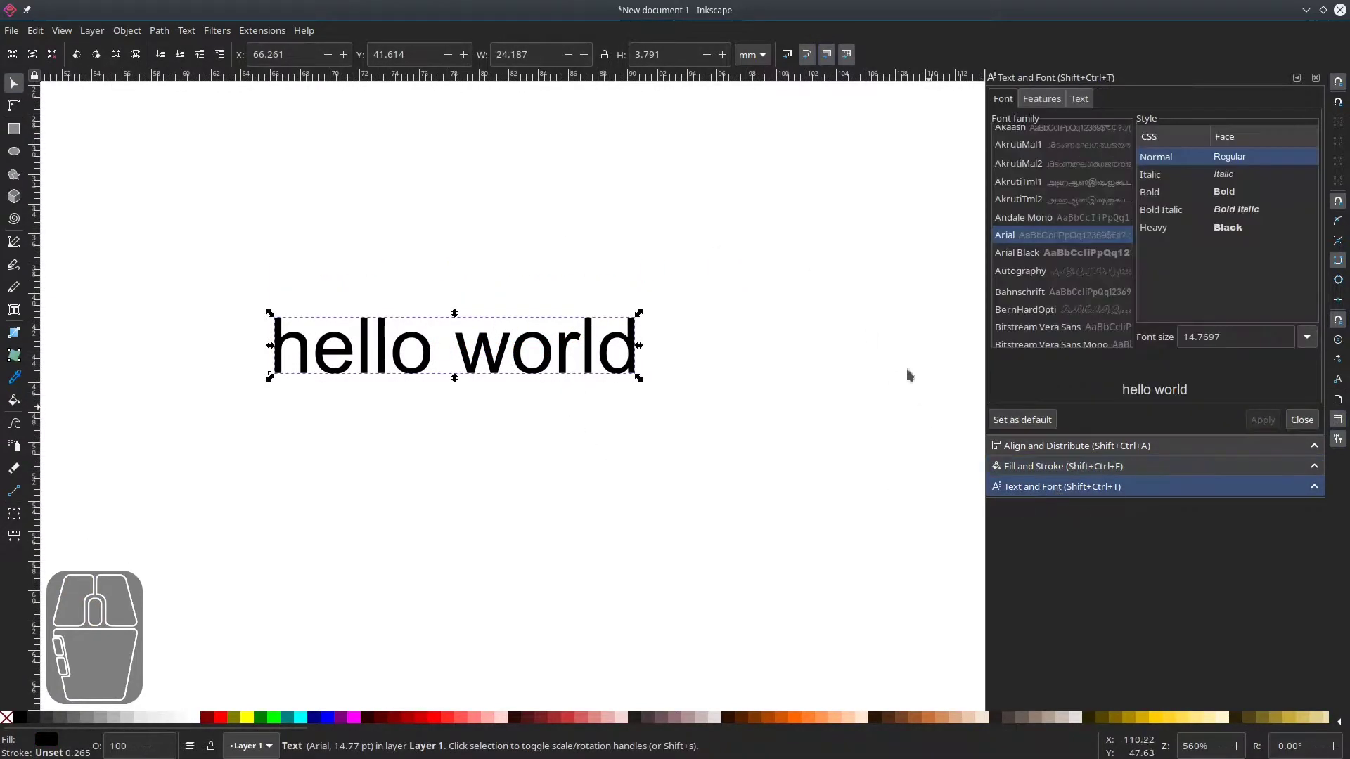
pyautogui.scroll(-5, 1039, 165)
pyautogui.click(1051, 221)
pyautogui.click(1276, 423)
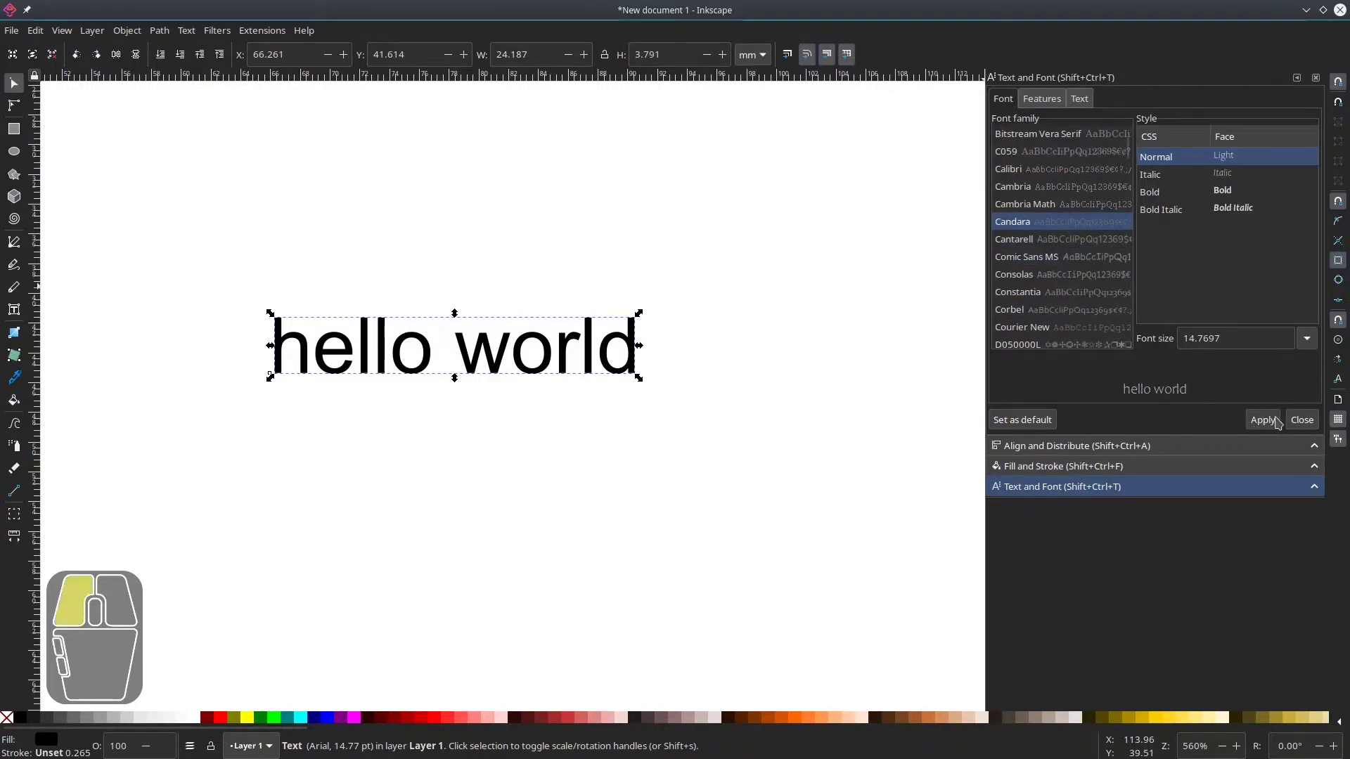
pyautogui.click(1306, 338)
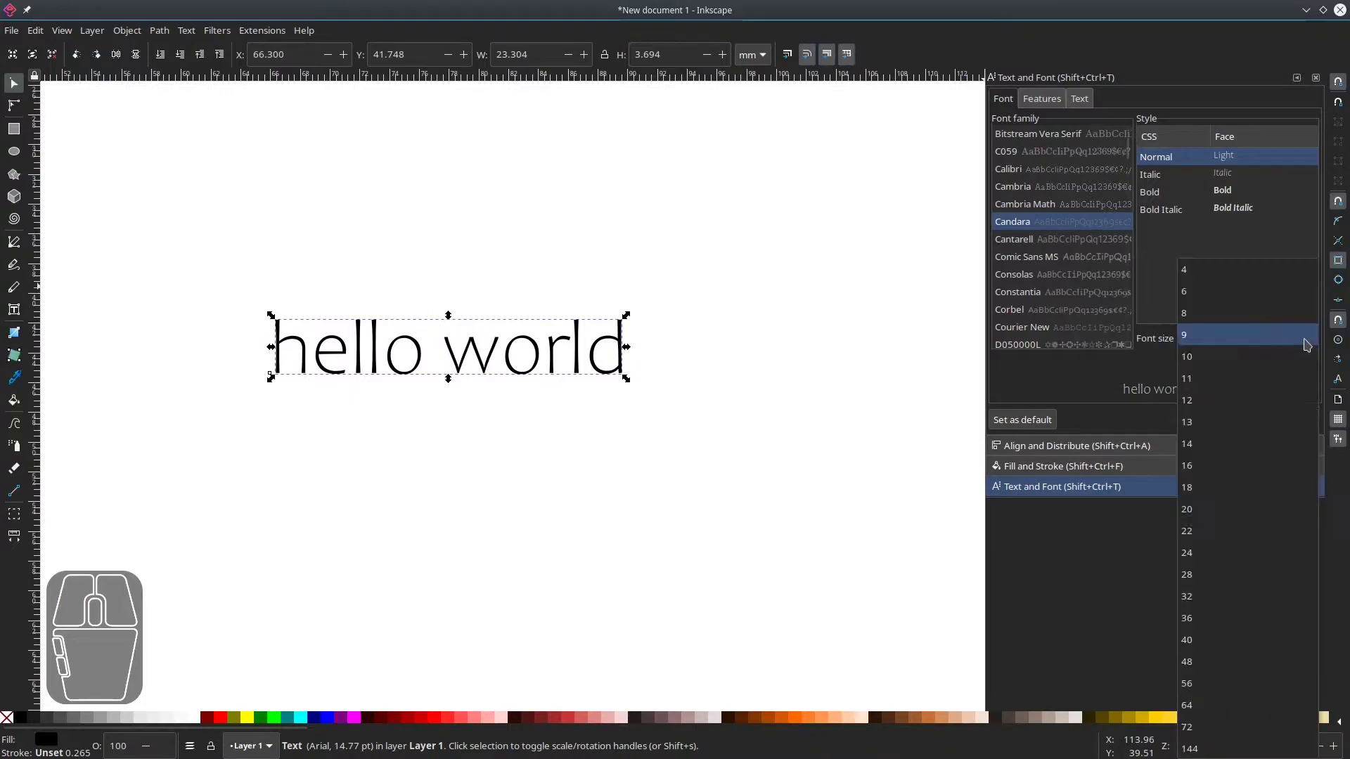
pyautogui.click(1234, 461)
pyautogui.click(1263, 422)
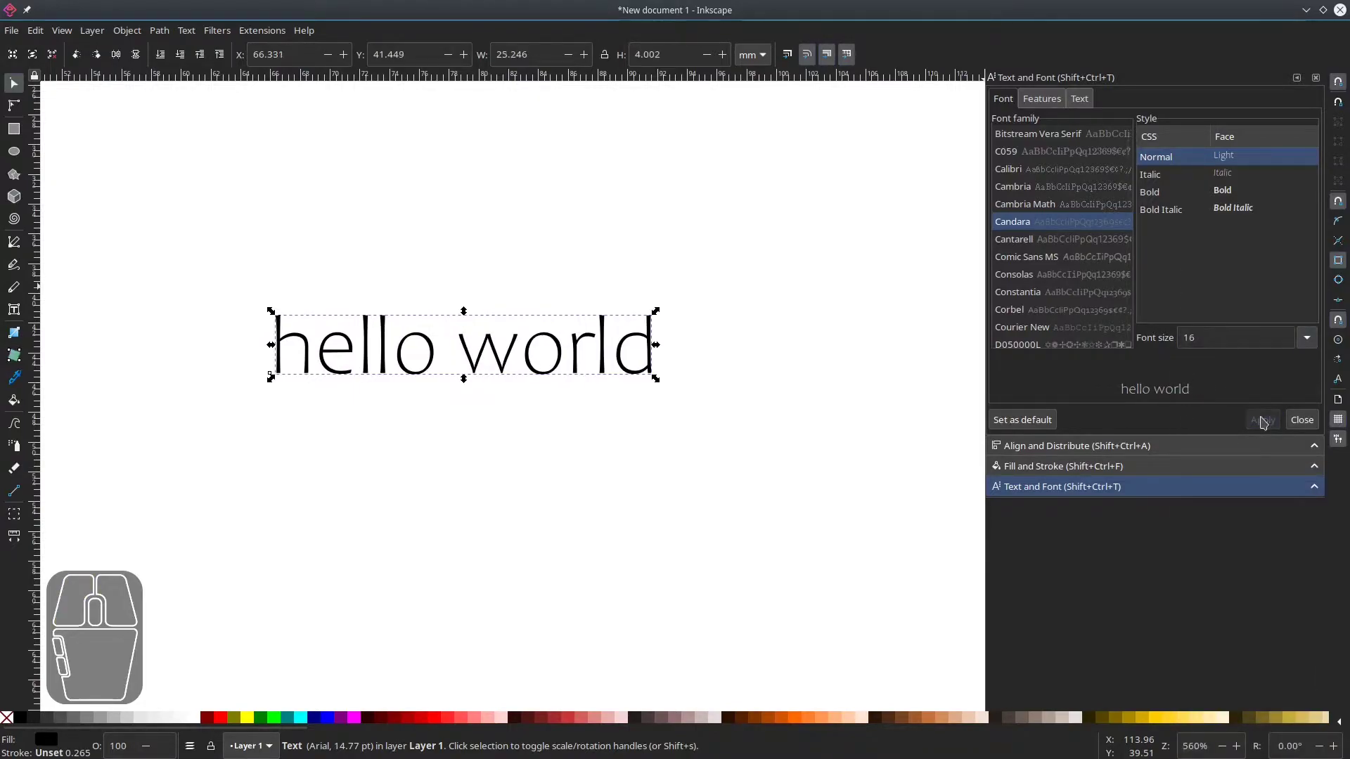
# Add a second line reading "another line" to the text and apply it.
pyautogui.click(1081, 98)
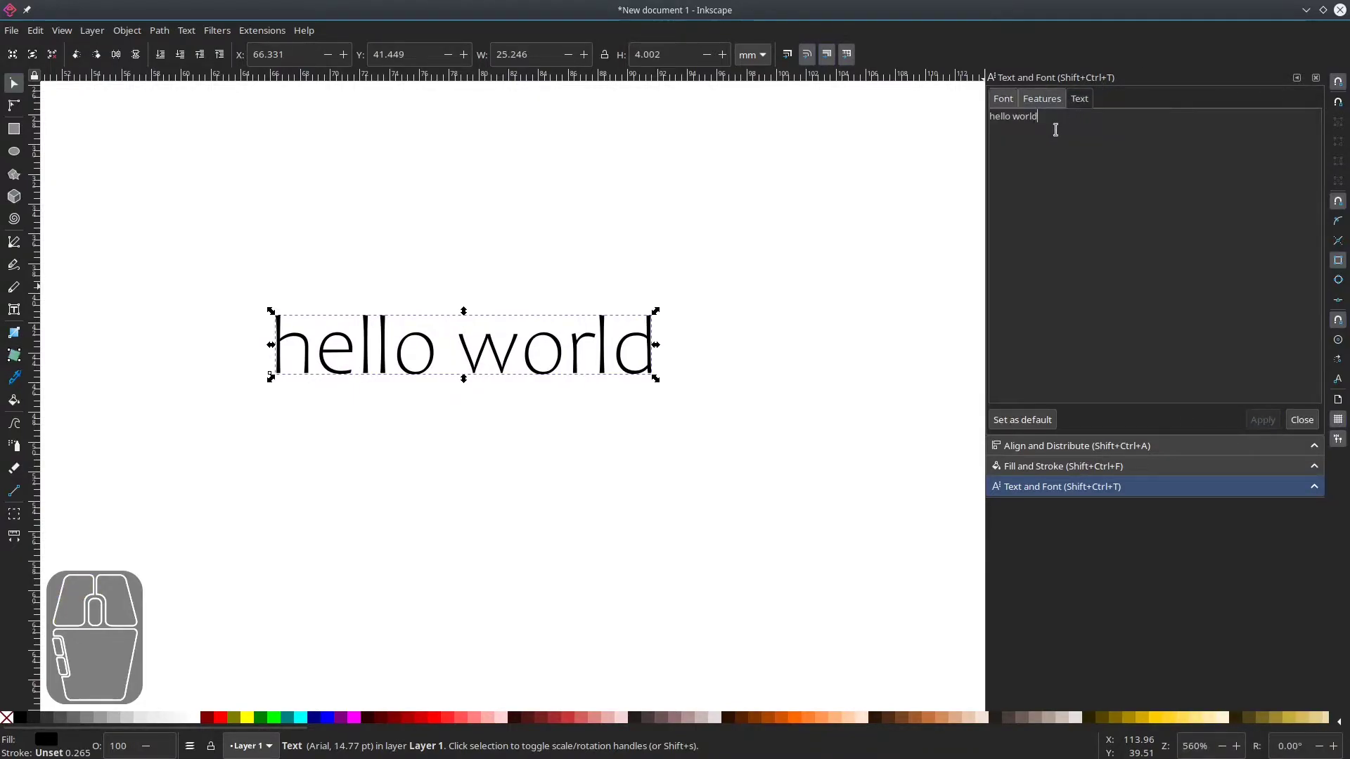
pyautogui.press('Return')
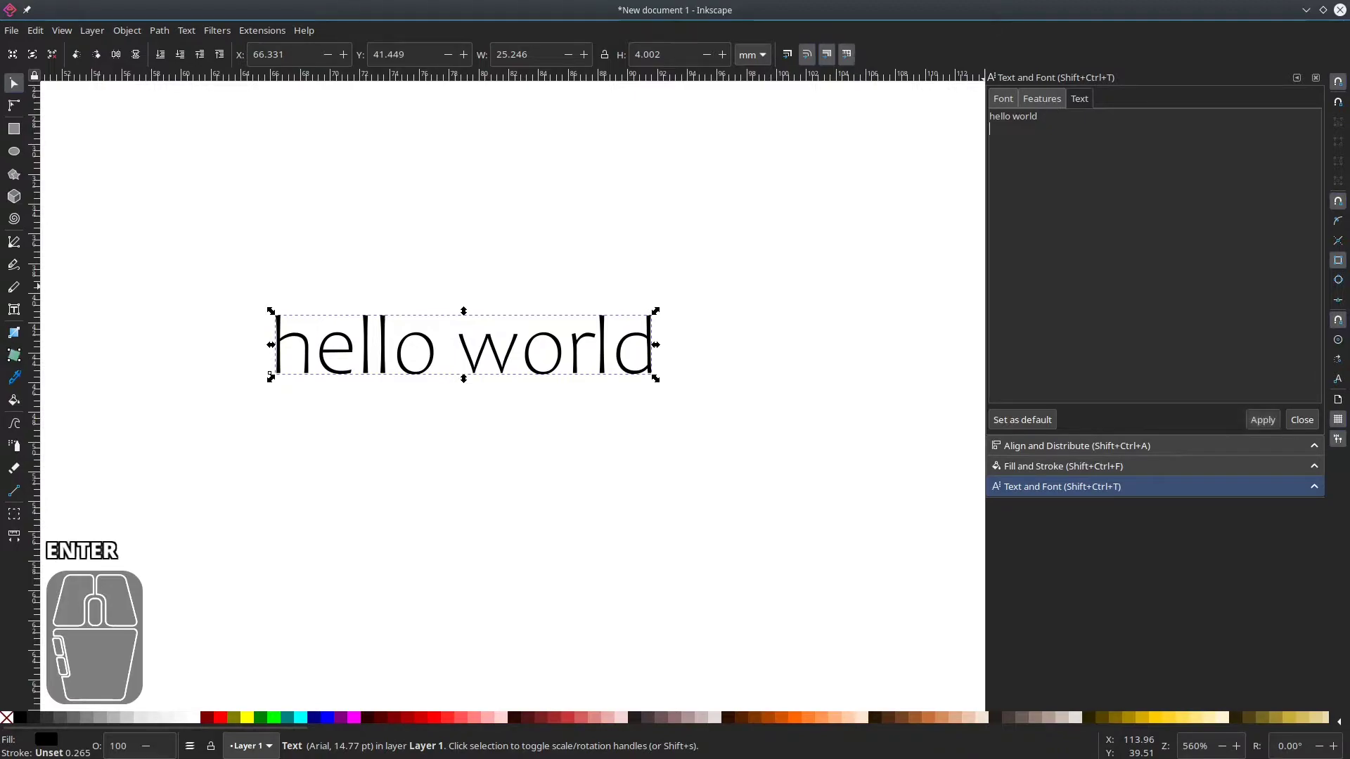
pyautogui.write('another line')
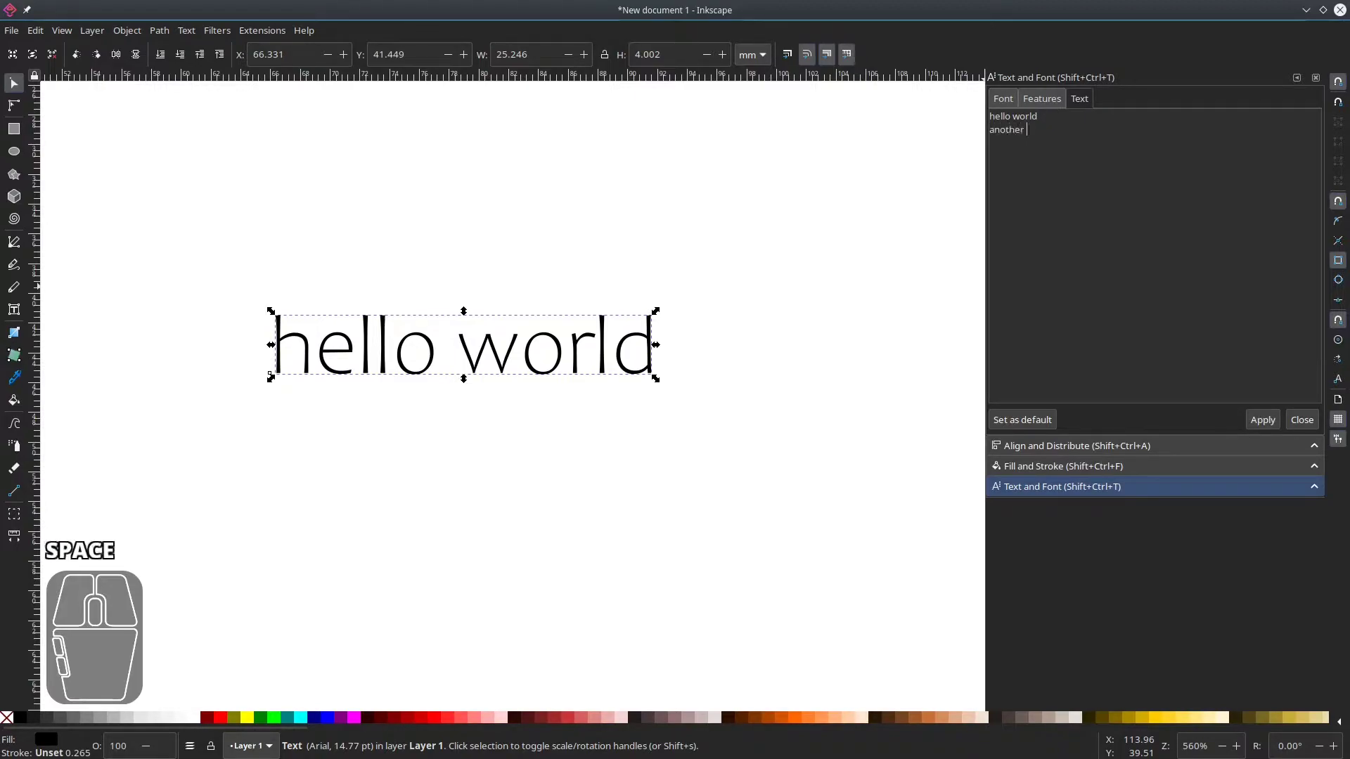
pyautogui.click(1261, 422)
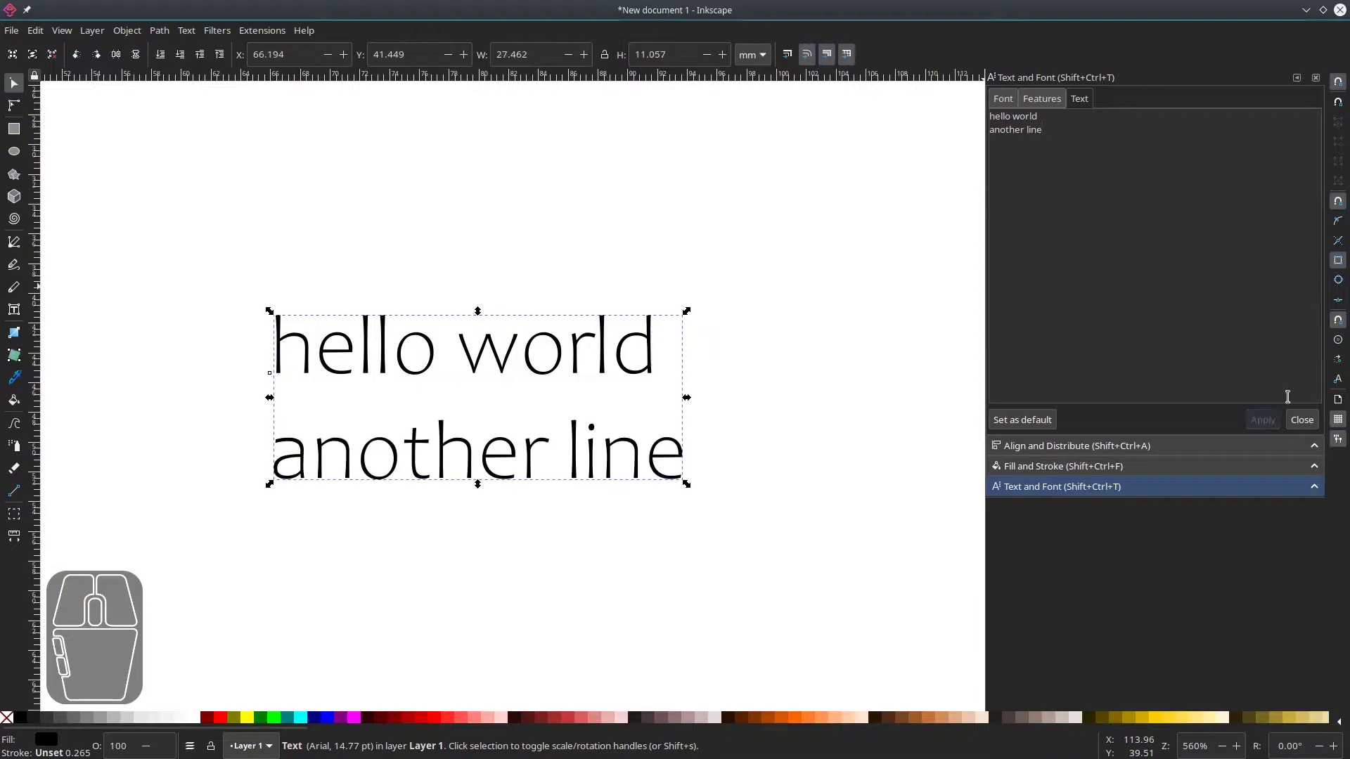
# Try out the text's alignment options with the Text tool.
pyautogui.click(503, 213)
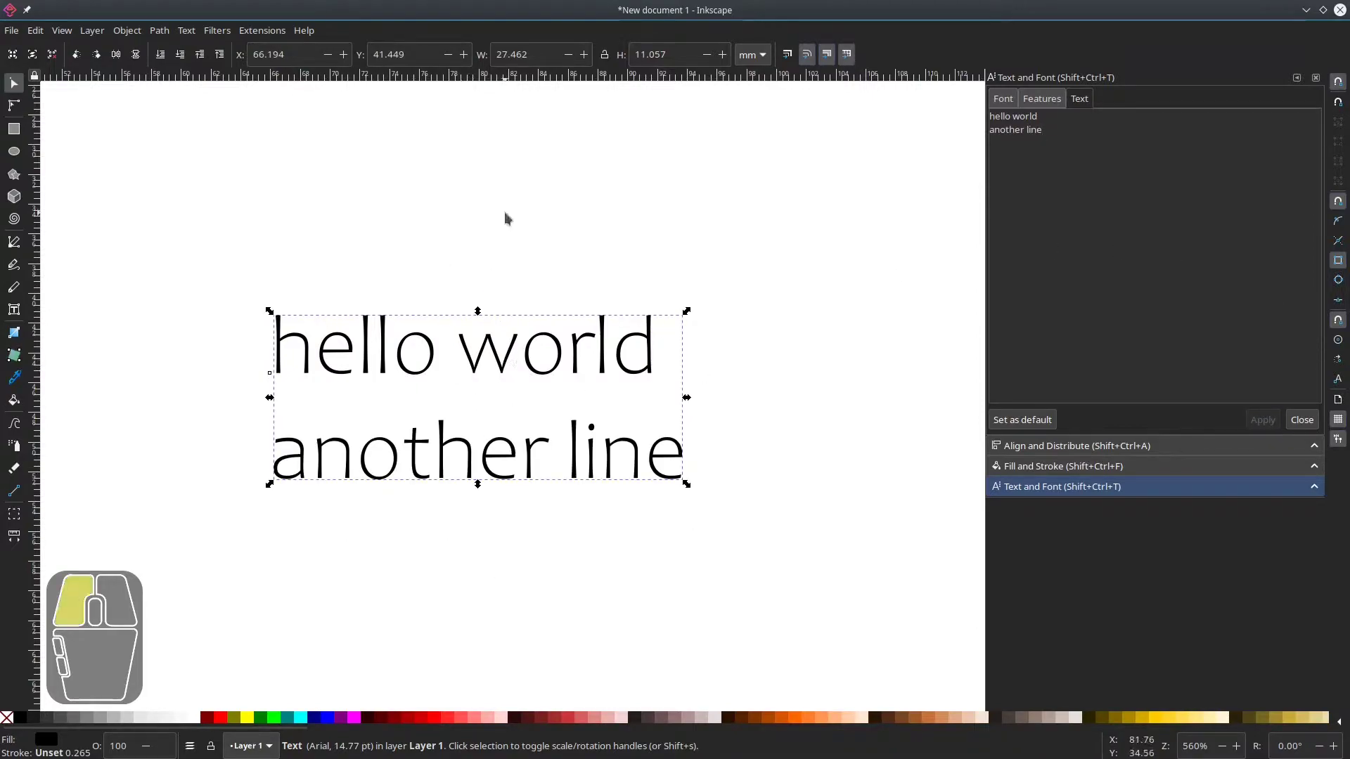
pyautogui.click(505, 355)
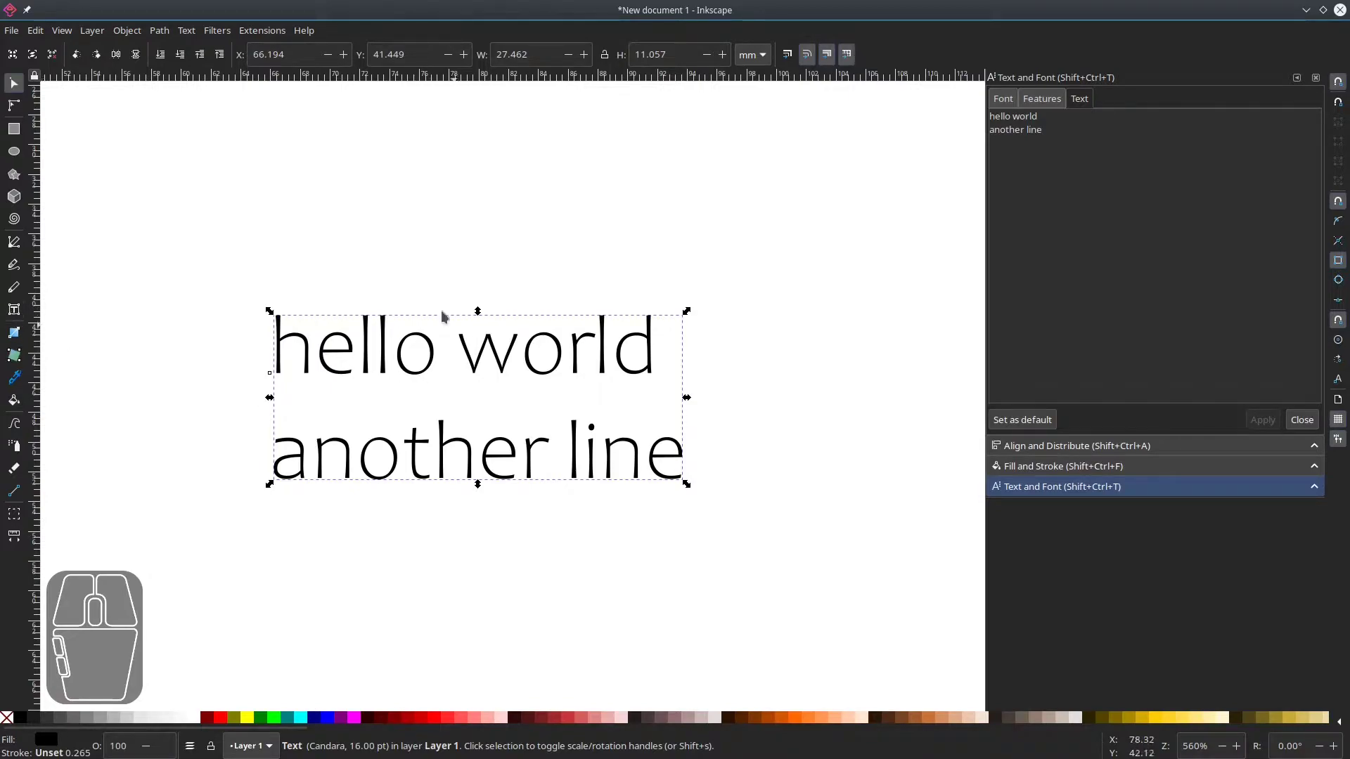
pyautogui.click(14, 310)
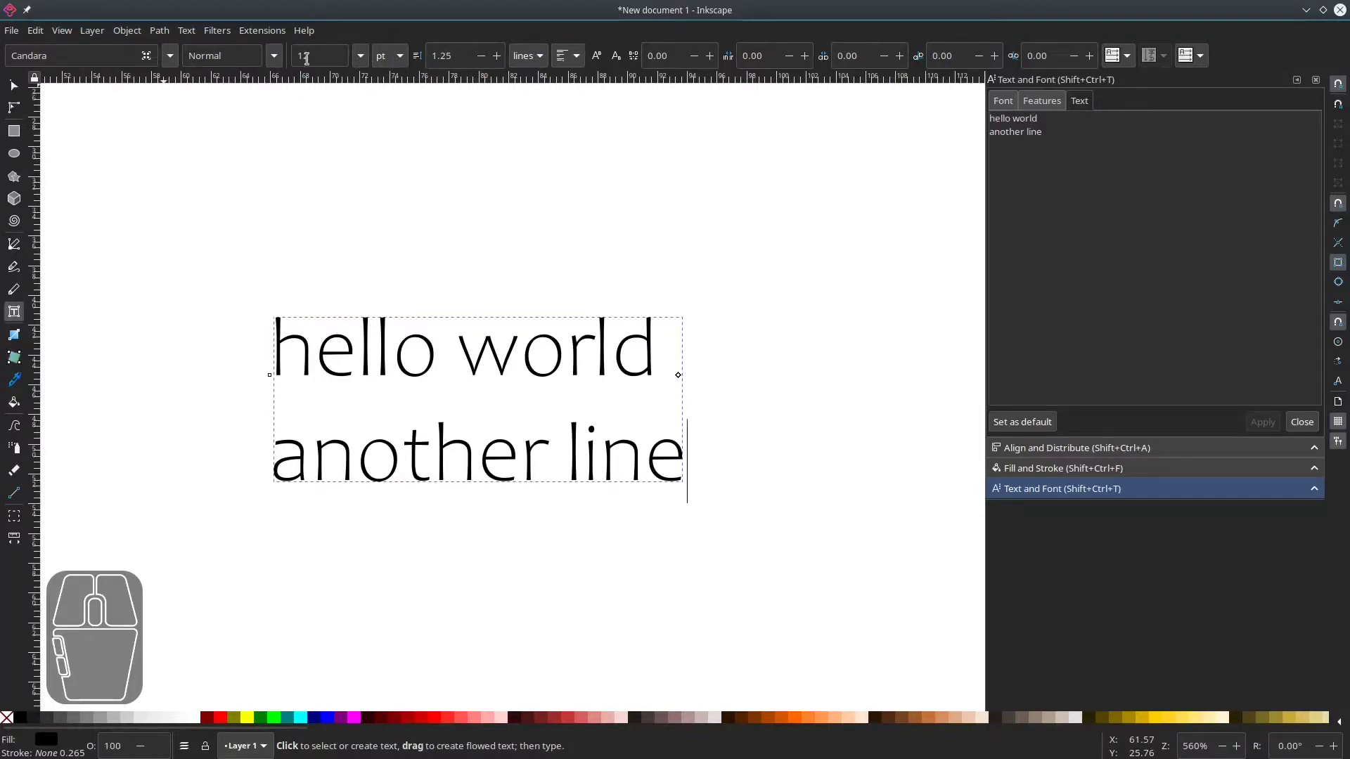
pyautogui.click(575, 58)
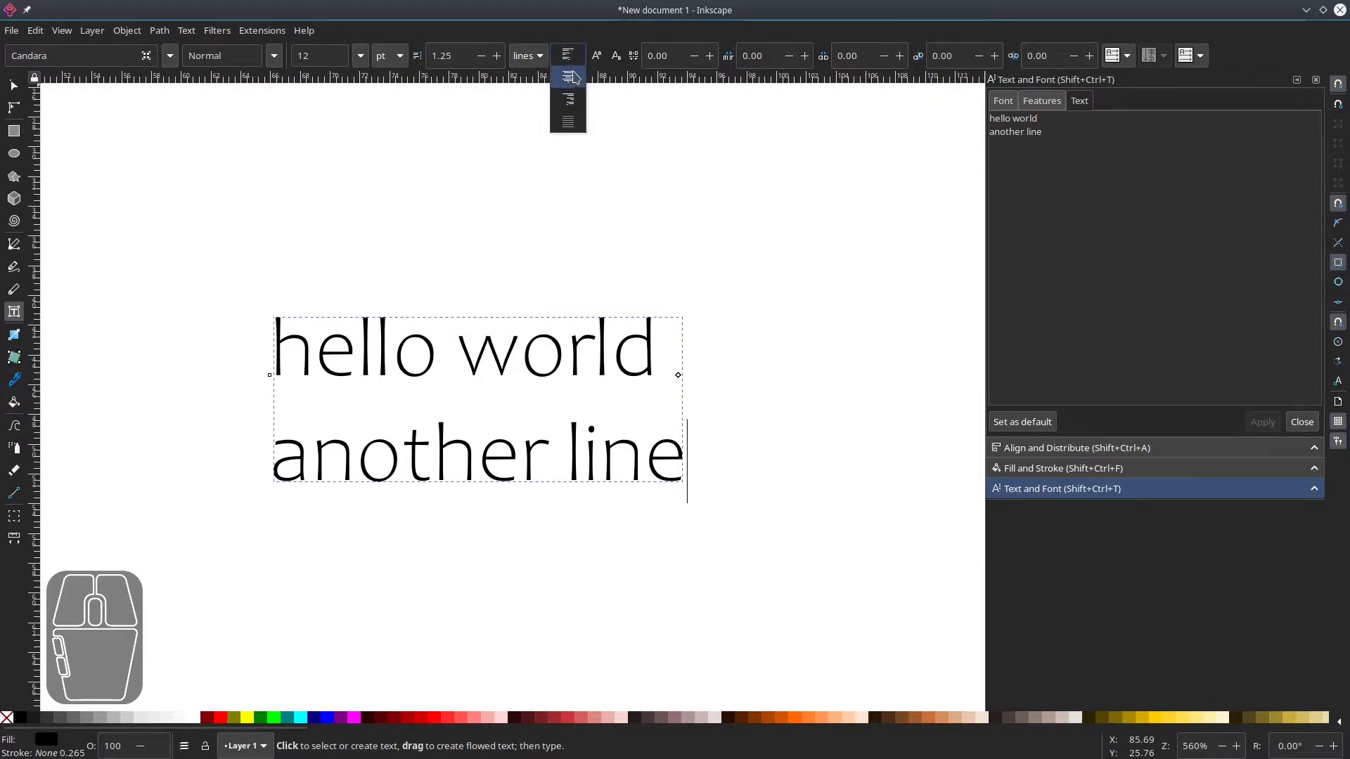
pyautogui.click(570, 77)
pyautogui.click(575, 58)
pyautogui.click(568, 35)
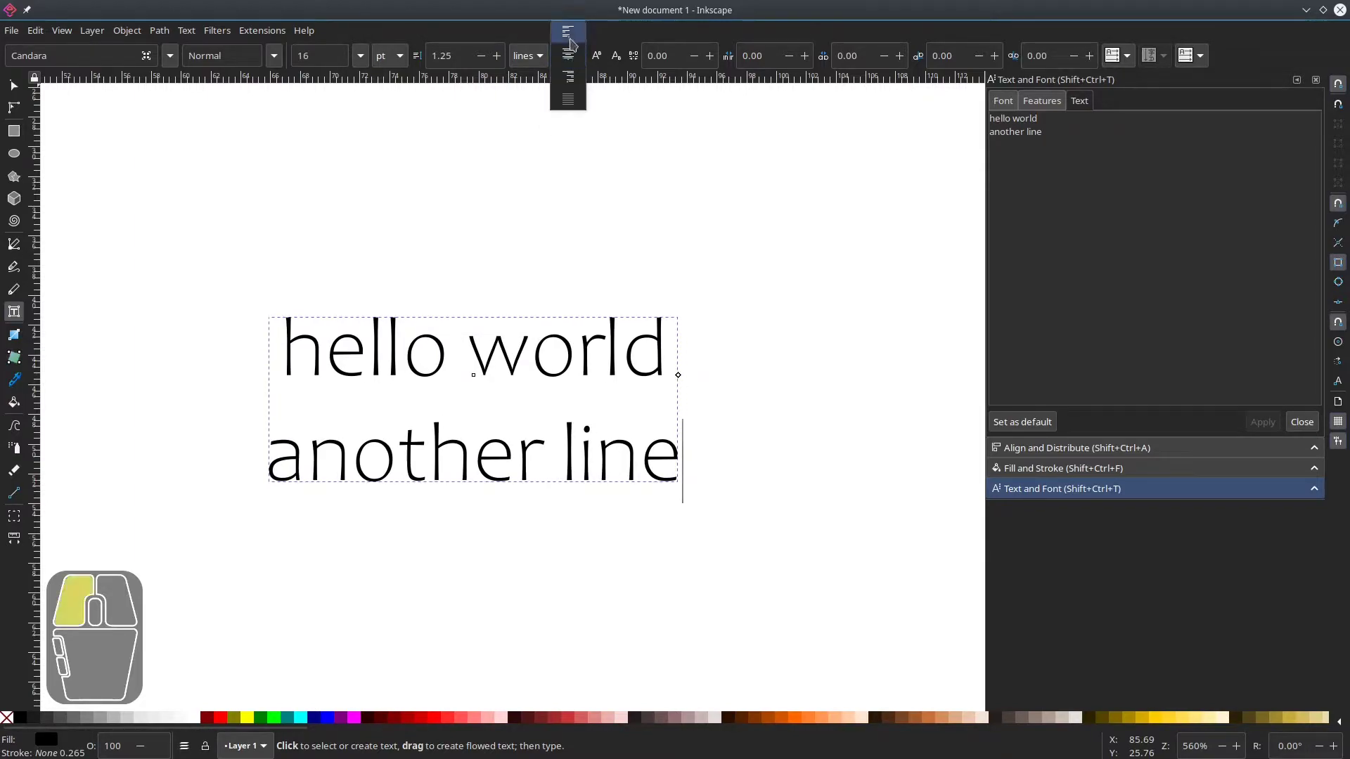
pyautogui.click(569, 55)
pyautogui.click(575, 100)
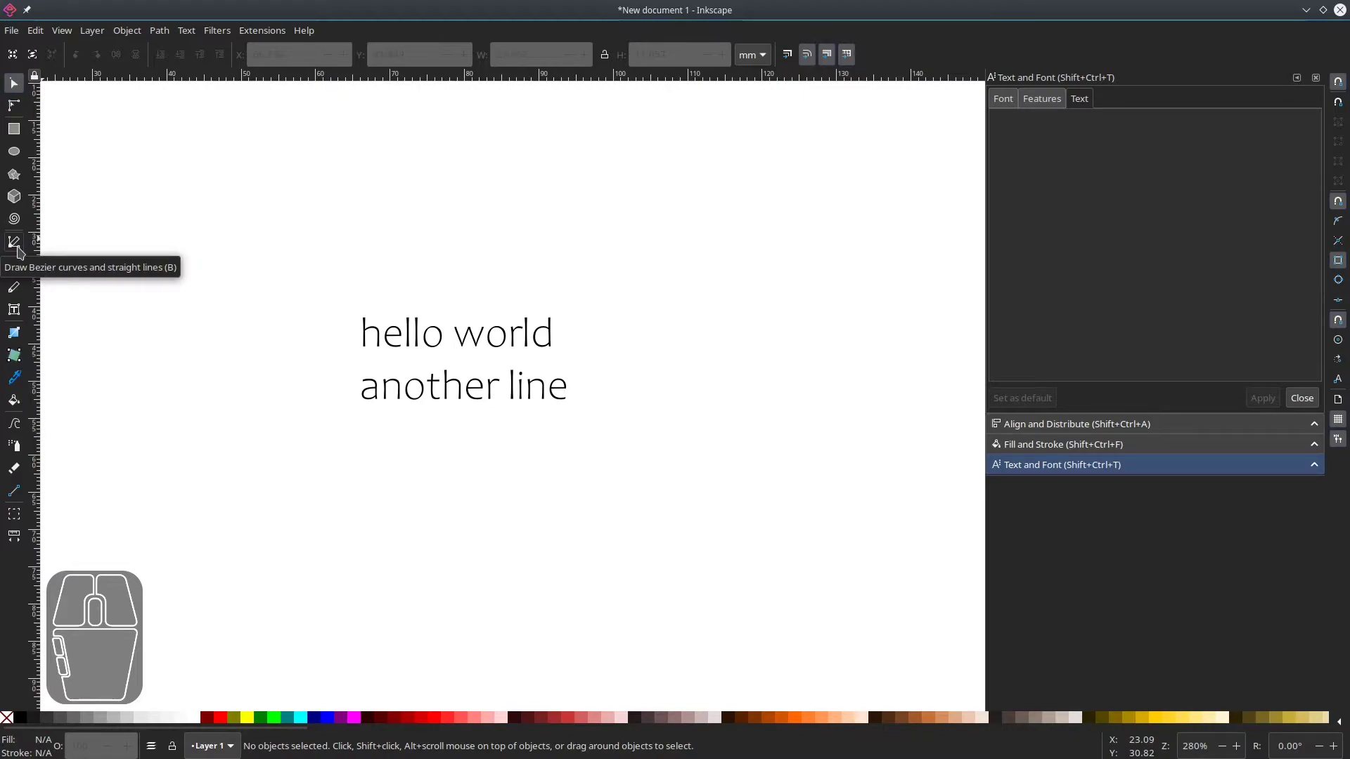
# Draw a freehand wavy curve across and above the text with the Pencil tool.
pyautogui.click(14, 243)
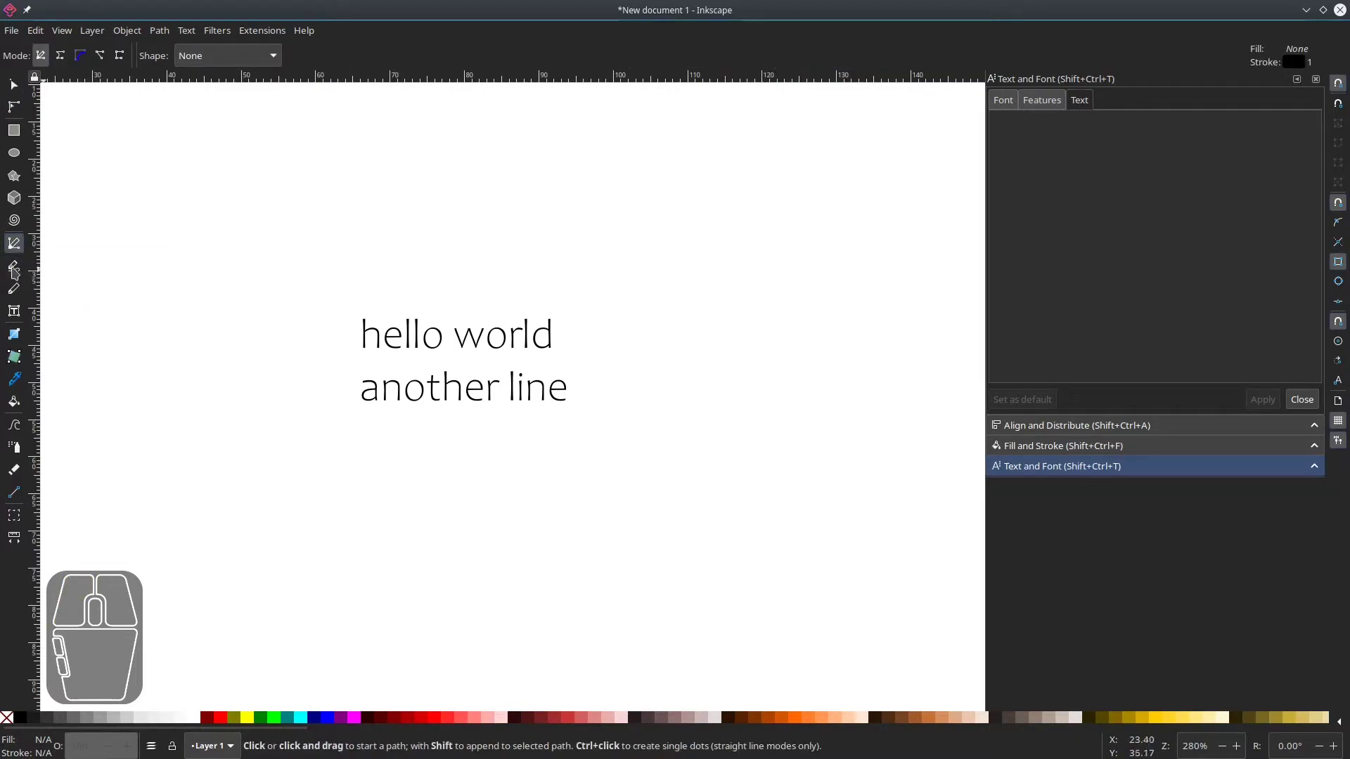
pyautogui.click(14, 270)
pyautogui.moveTo(247, 364)
pyautogui.mouseDown()
pyautogui.moveTo(409, 249)
pyautogui.moveTo(649, 321)
pyautogui.moveTo(818, 318)
pyautogui.mouseUp()
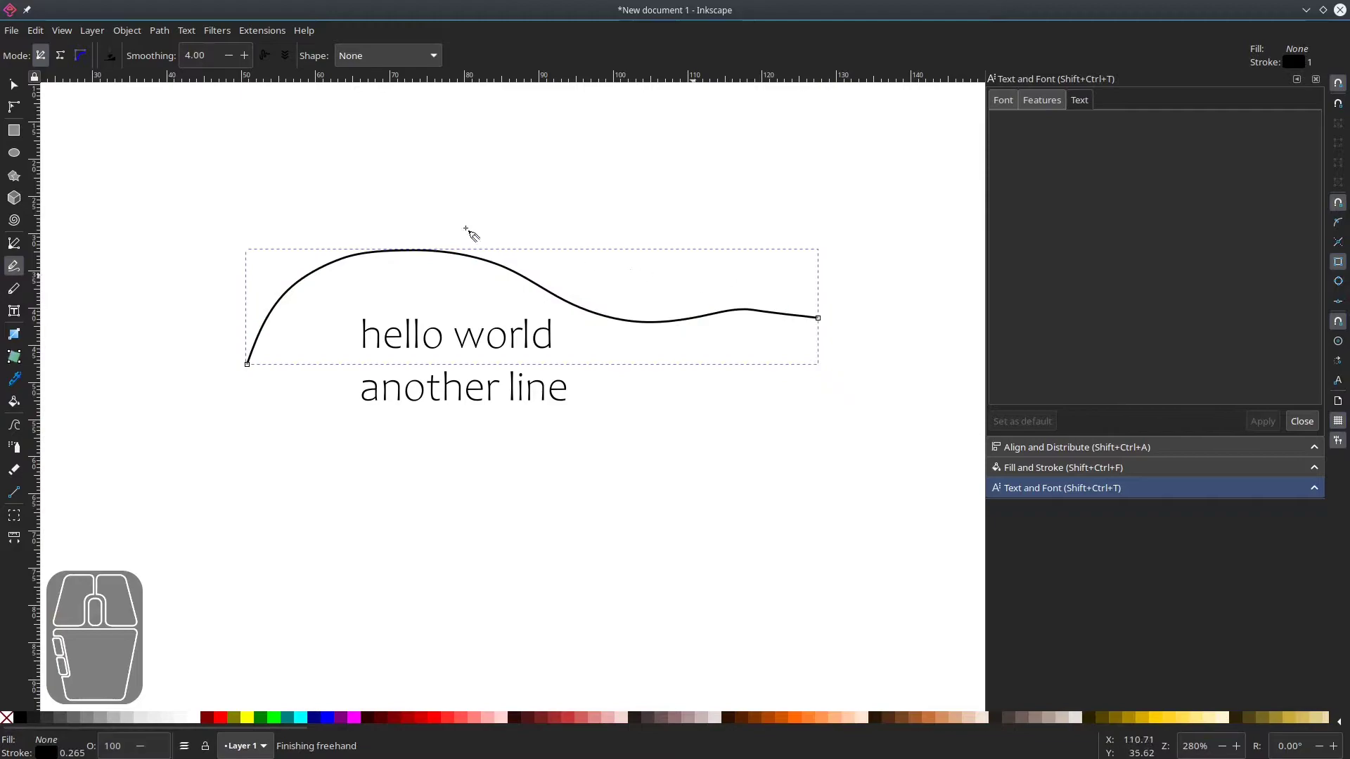
# Select the text together with the curve and put the text on the path.
pyautogui.click(17, 86)
pyautogui.click(204, 276)
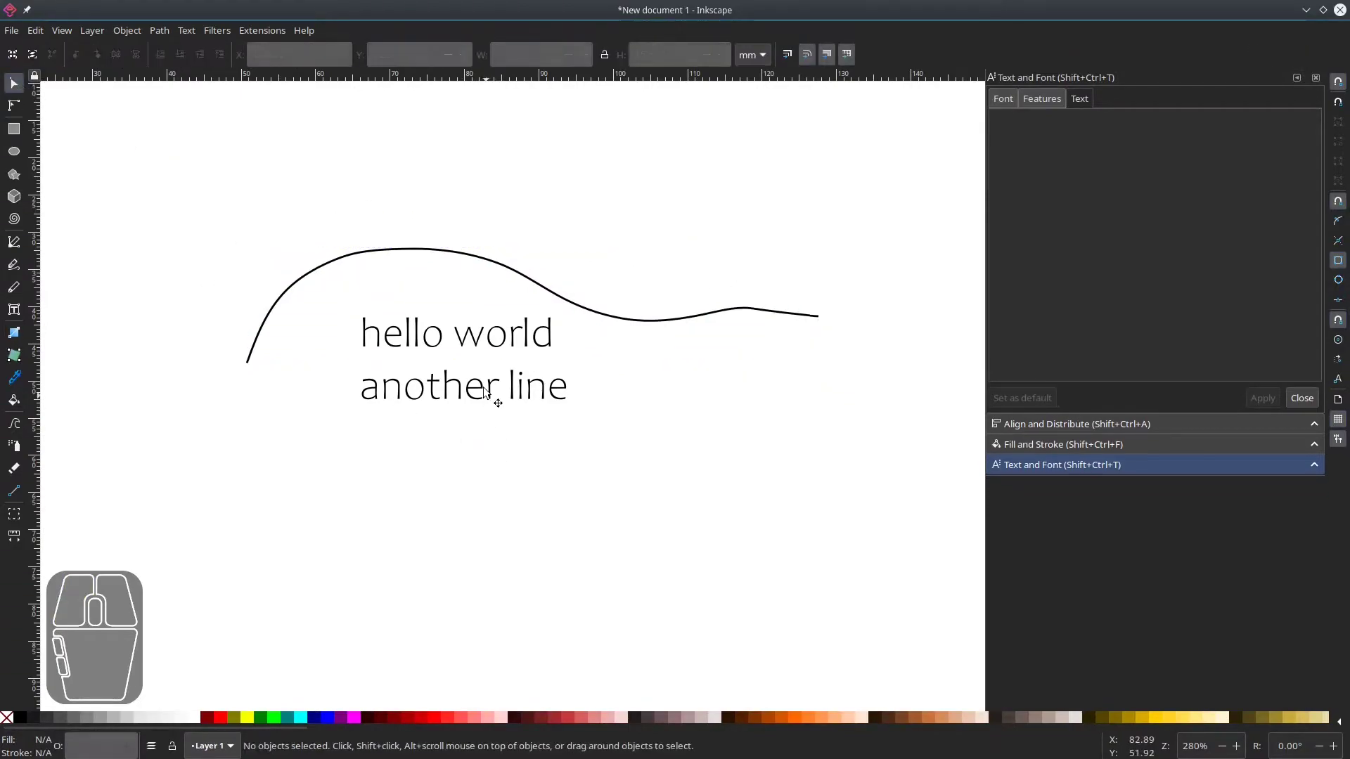
pyautogui.click(485, 393)
pyautogui.keyDown('shift'); pyautogui.click(576, 306); pyautogui.keyUp('shift')
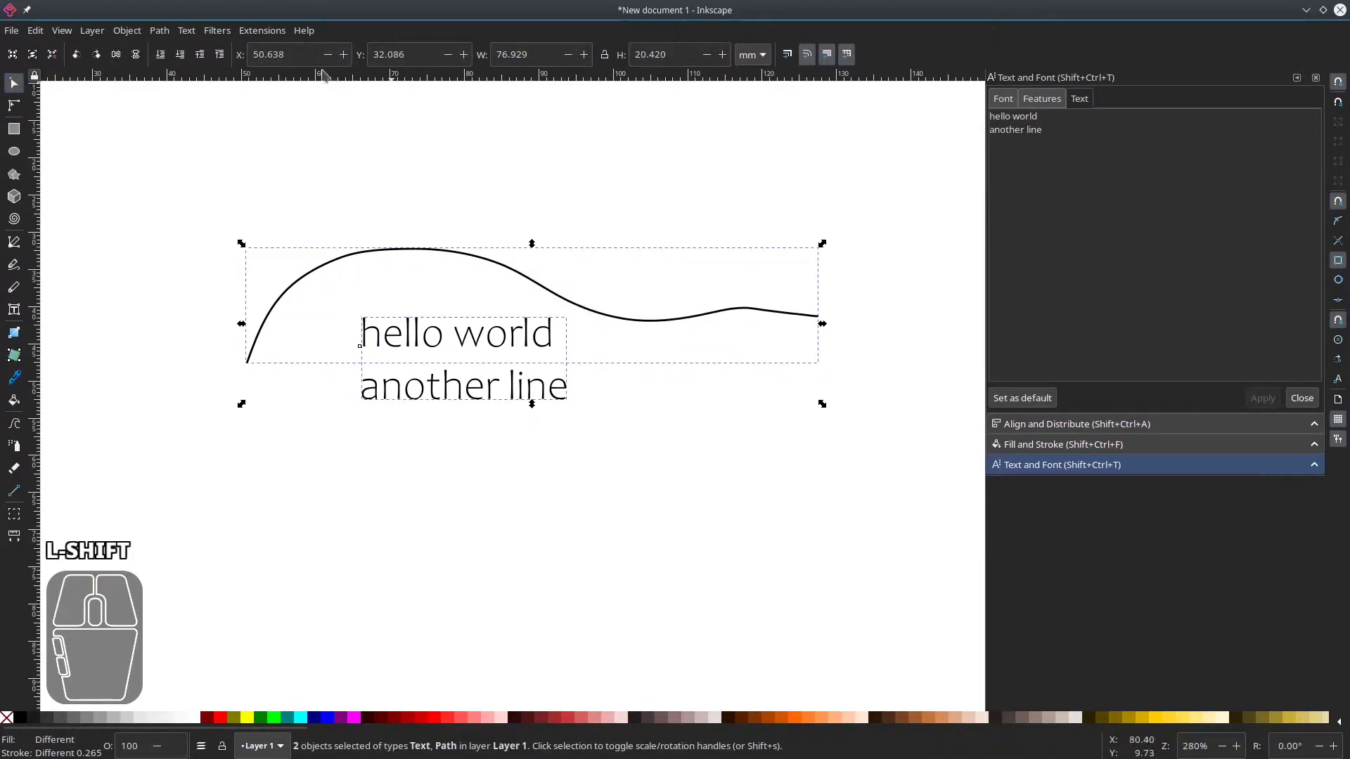
pyautogui.click(186, 31)
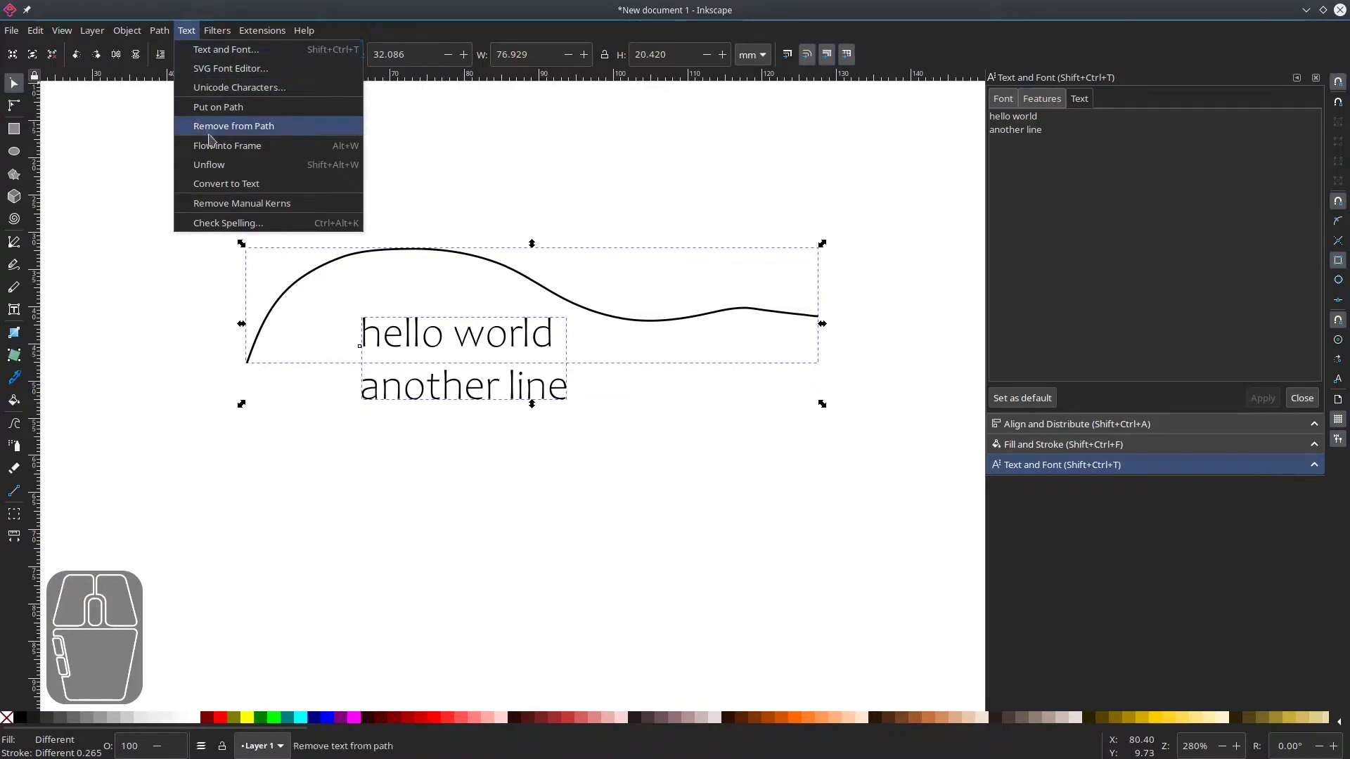
pyautogui.click(254, 114)
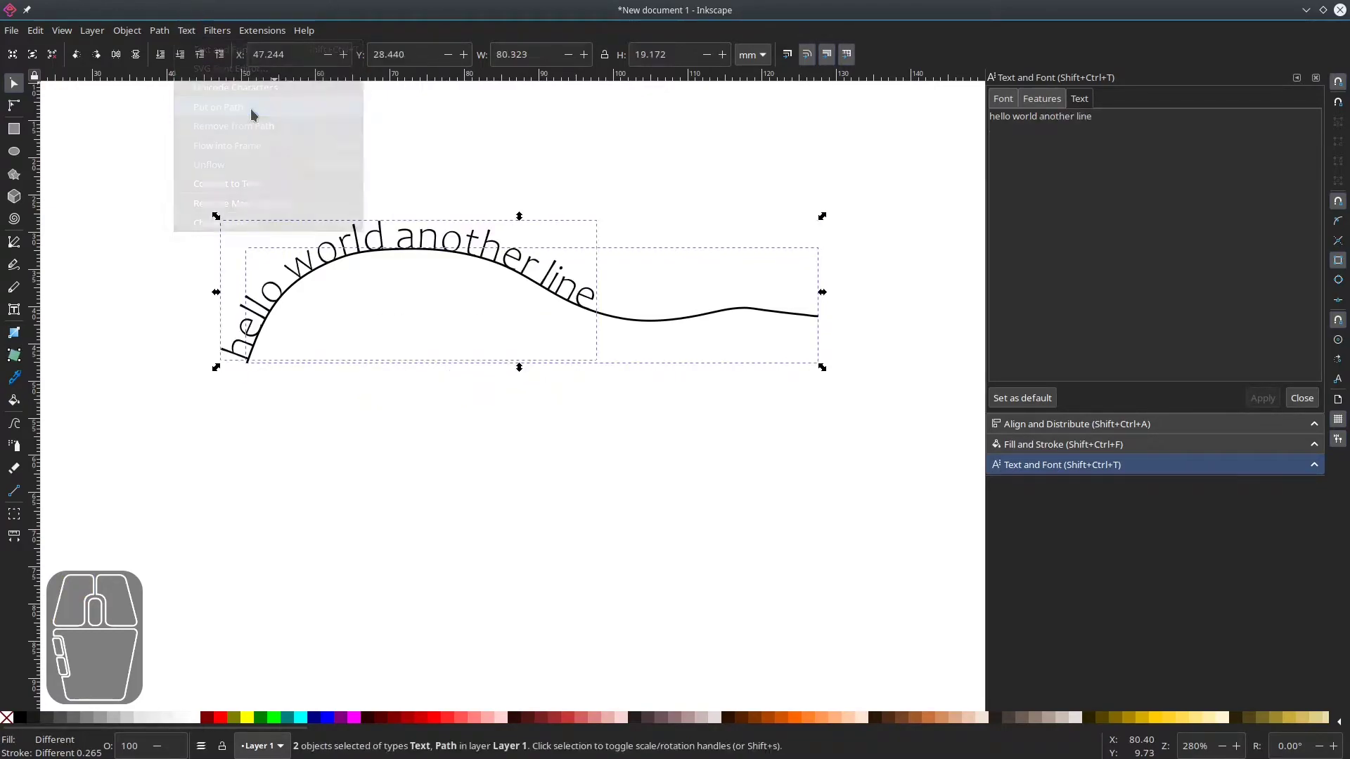
# Undo putting the text on the path.
pyautogui.click(530, 523)
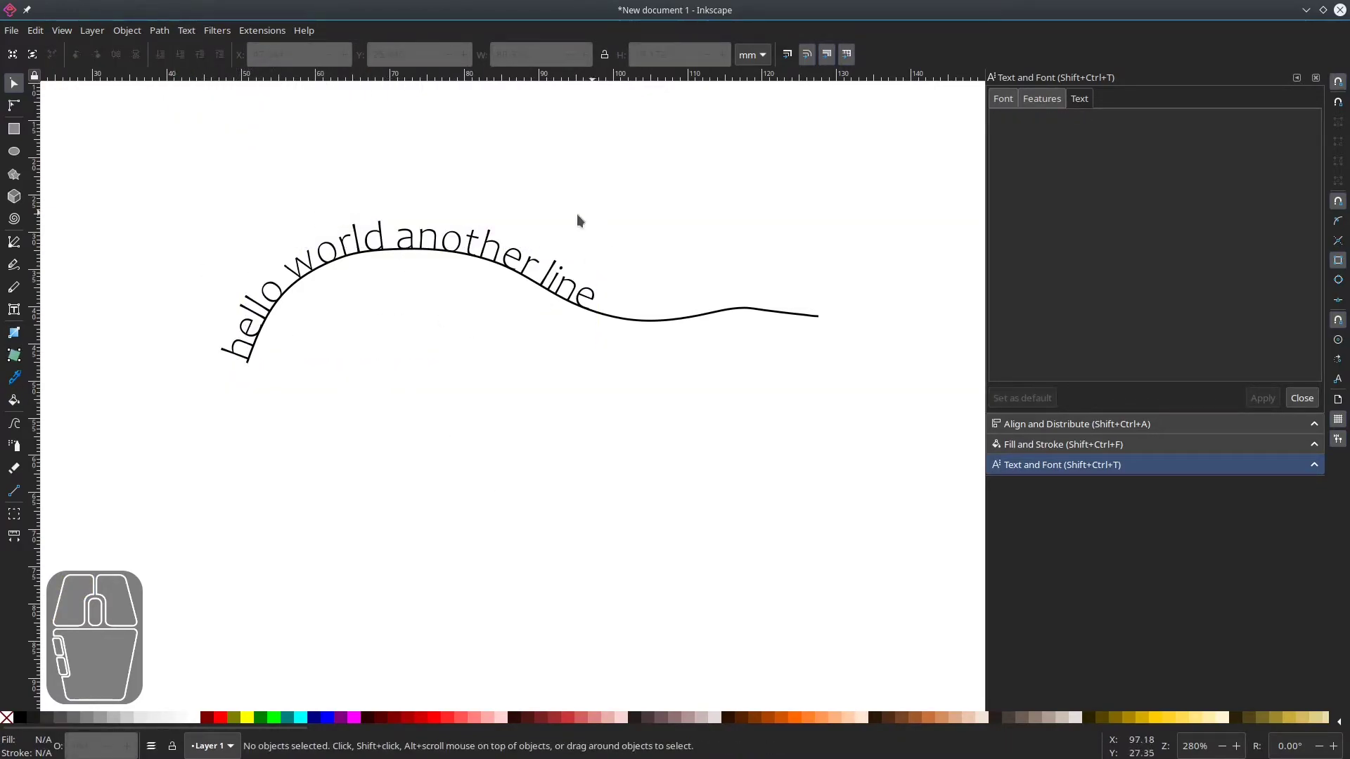
pyautogui.click(440, 233)
pyautogui.click(519, 473)
pyautogui.hotkey('ctrl', 'z')
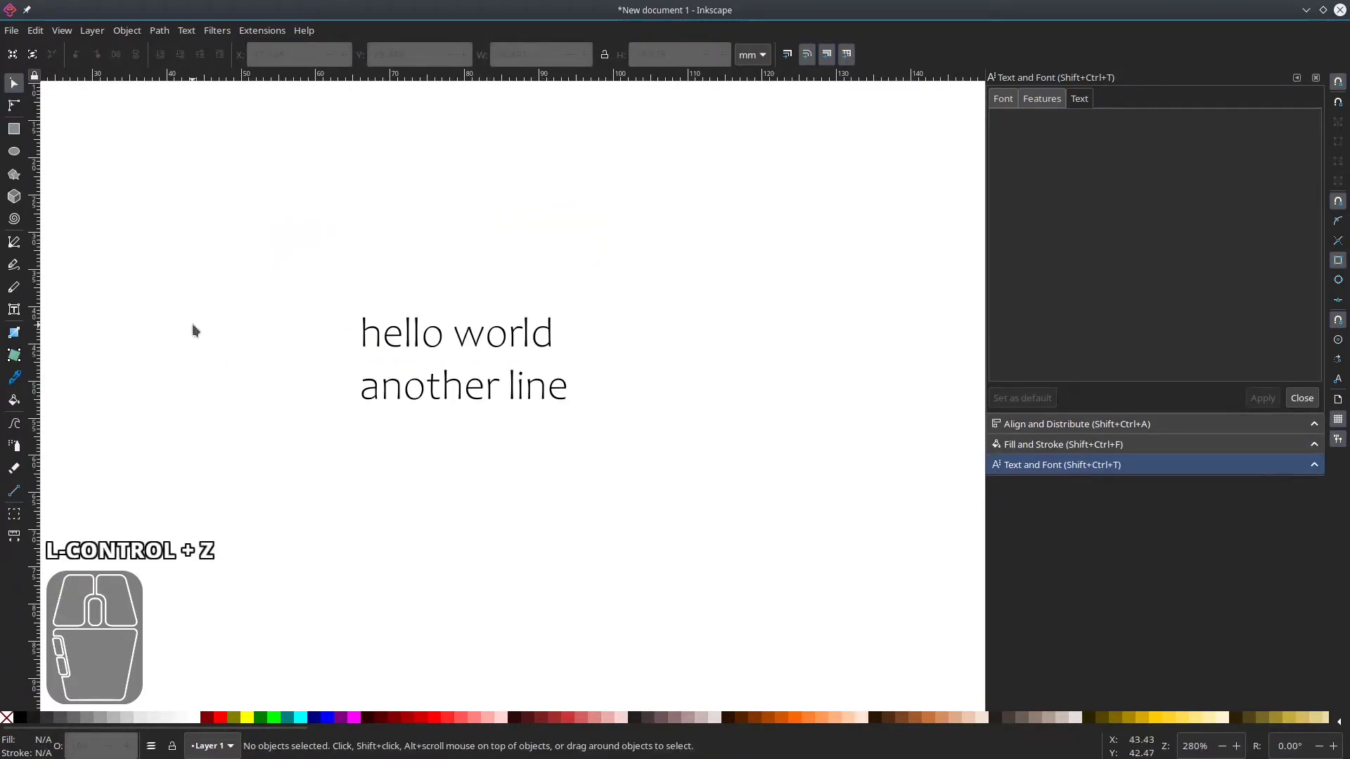
# Draw a rectangle about 41 × 27 mm to the right of the text.
pyautogui.click(14, 131)
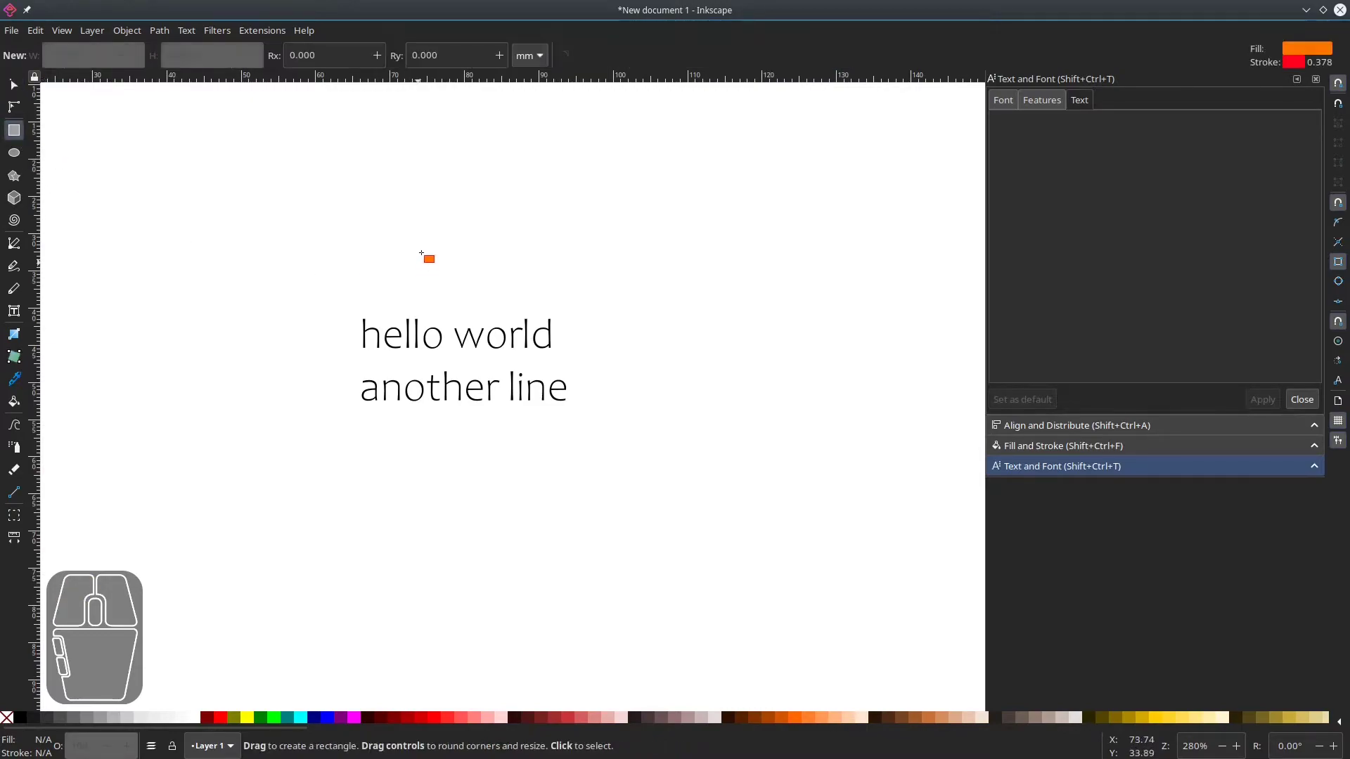
pyautogui.moveTo(589, 201); pyautogui.dragTo(897, 398)
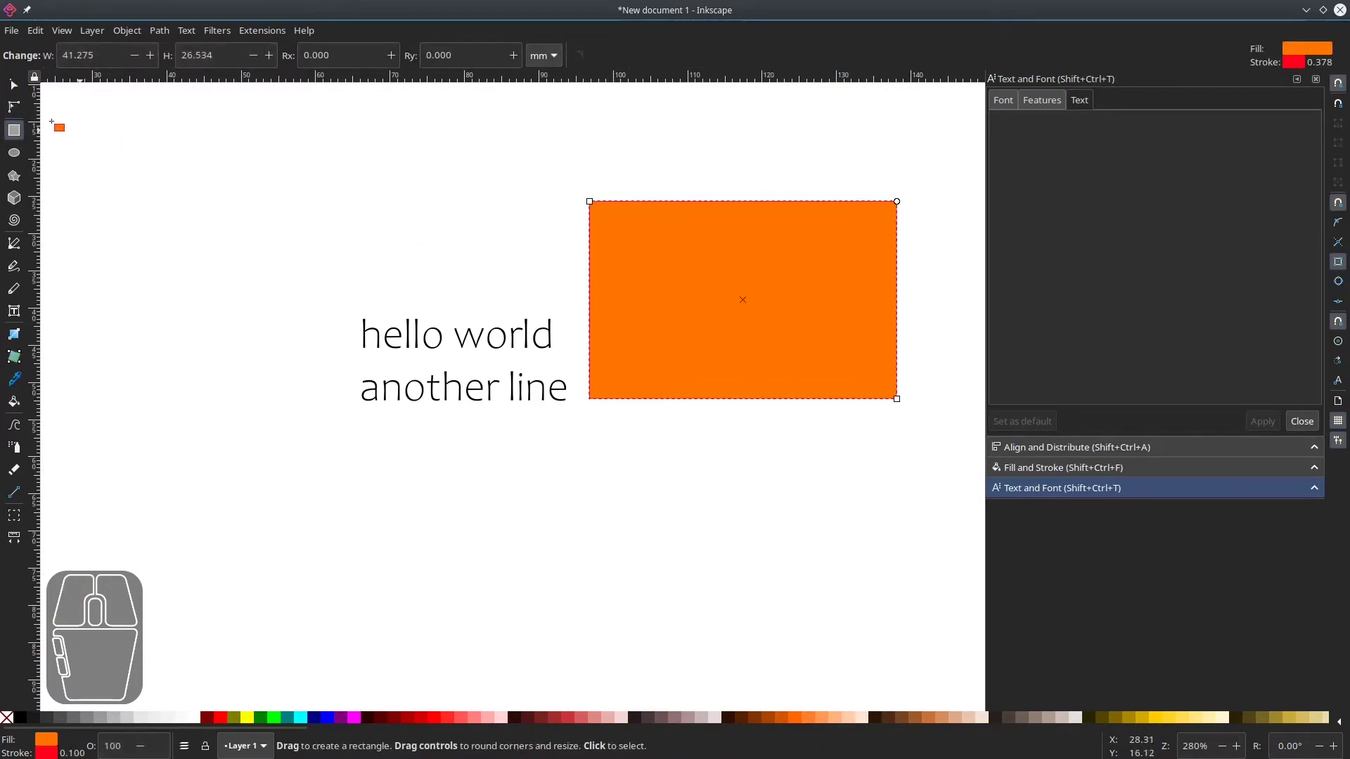
# Remove the rectangle's fill, setting it to none.
pyautogui.click(14, 86)
pyautogui.keyDown('shift'); pyautogui.click(20, 717); pyautogui.keyUp('shift')
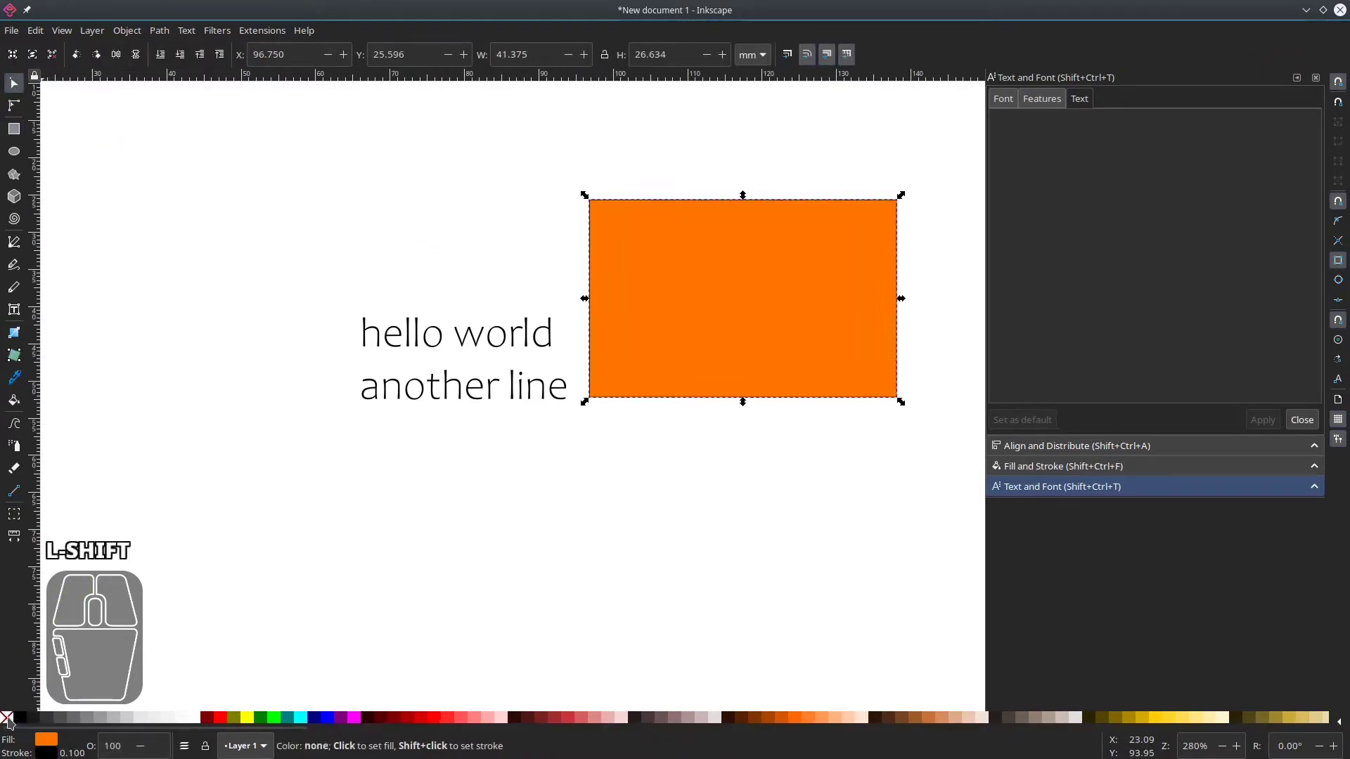
pyautogui.click(6, 717)
# Select the text together with the rectangle and flow the text into the rectangle as a frame.
pyautogui.click(554, 351)
pyautogui.click(503, 339)
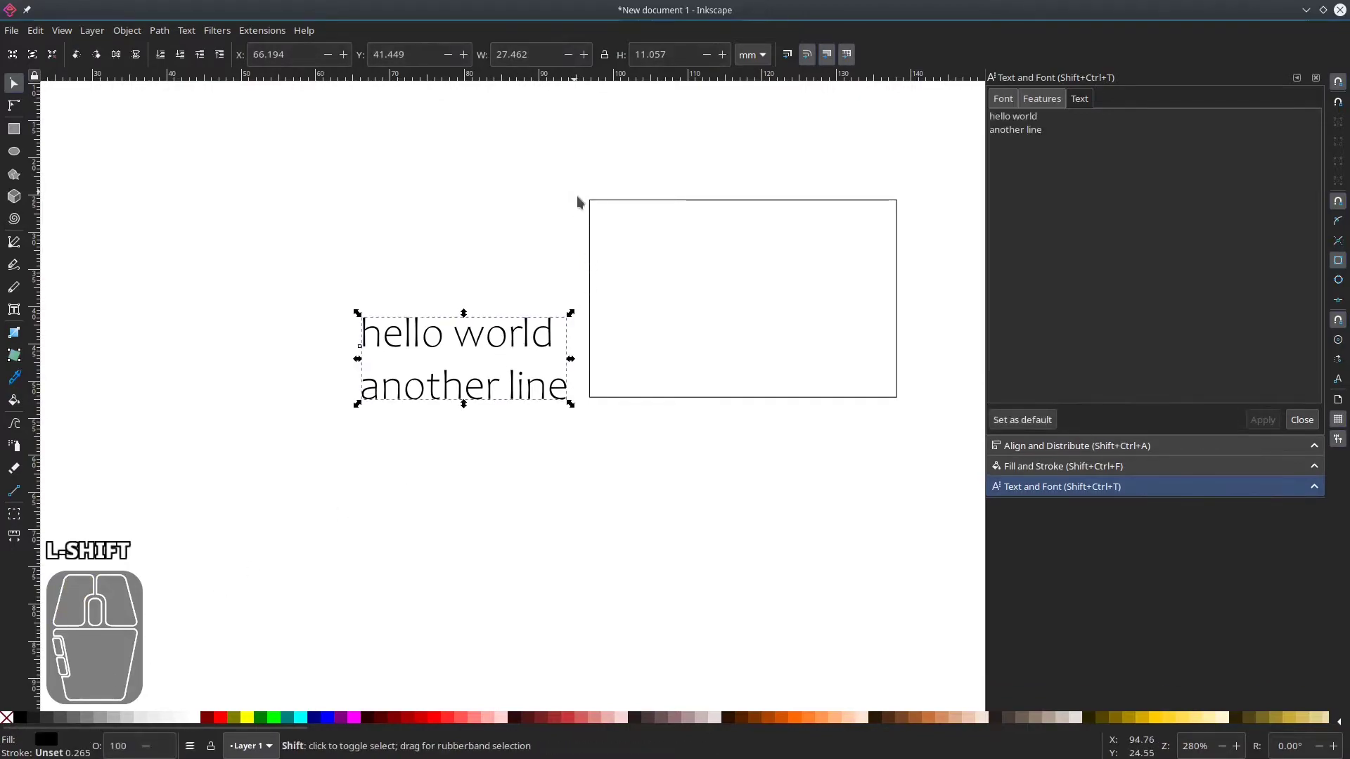
pyautogui.keyDown('shift'); pyautogui.click(594, 203); pyautogui.keyUp('shift')
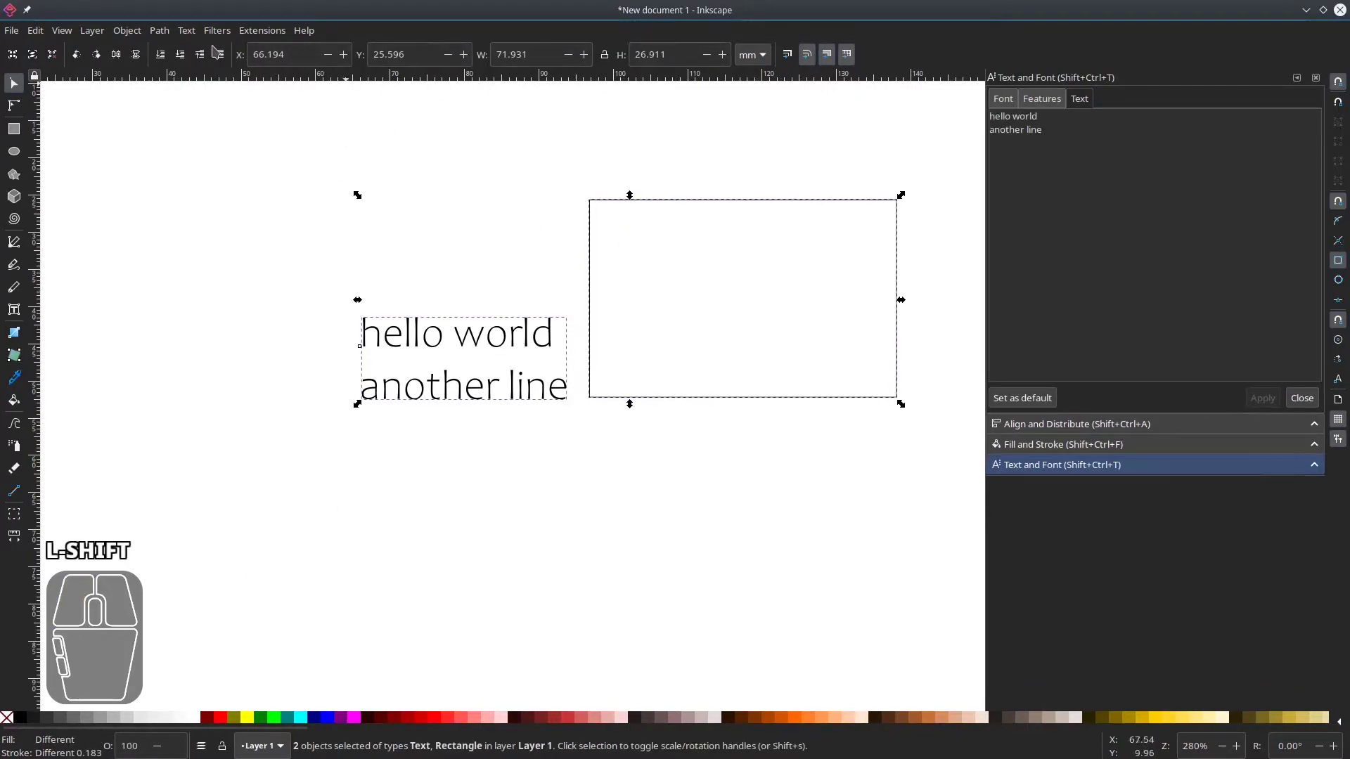
pyautogui.click(194, 34)
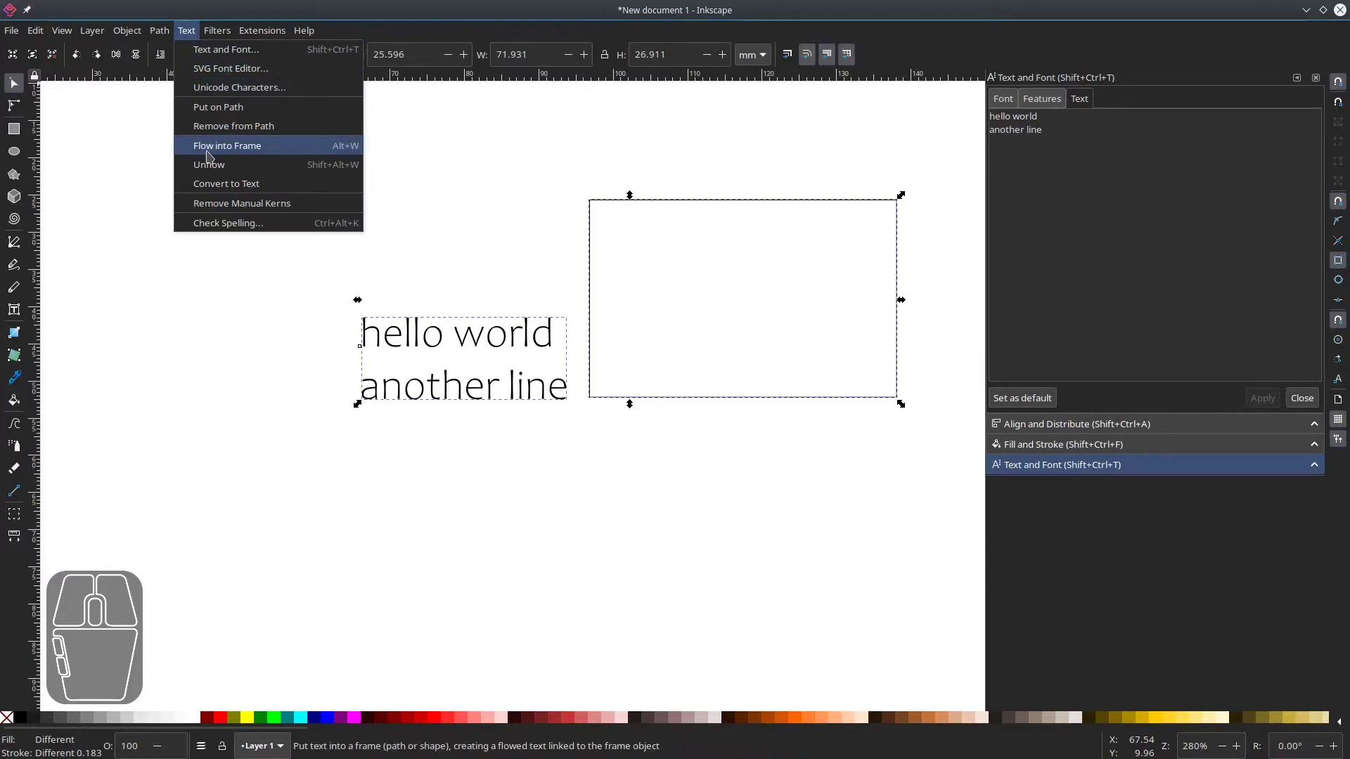
pyautogui.click(248, 153)
pyautogui.click(664, 320)
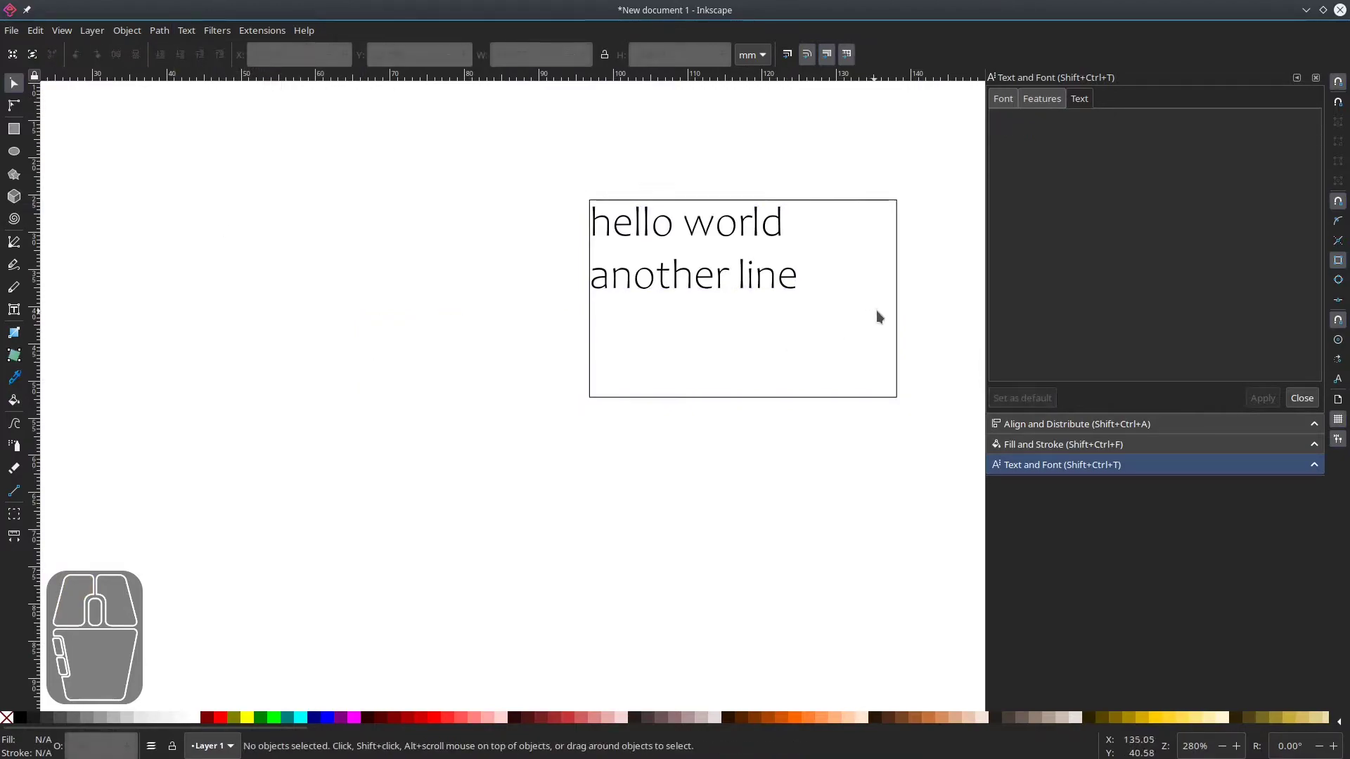
# Widen the text frame slightly by extending its right edge.
pyautogui.click(897, 313)
pyautogui.moveTo(903, 301)
pyautogui.mouseDown()
pyautogui.moveTo(726, 304)
pyautogui.moveTo(820, 320)
pyautogui.moveTo(826, 307)
pyautogui.moveTo(805, 298)
pyautogui.moveTo(909, 303)
pyautogui.mouseUp()
pyautogui.click(660, 494)
# Remove the line break between the two text lines in the text editor and apply the change.
pyautogui.click(705, 289)
pyautogui.click(1069, 123)
pyautogui.press('Up')
pyautogui.press('Delete')
pyautogui.click(1272, 422)
pyautogui.click(839, 477)
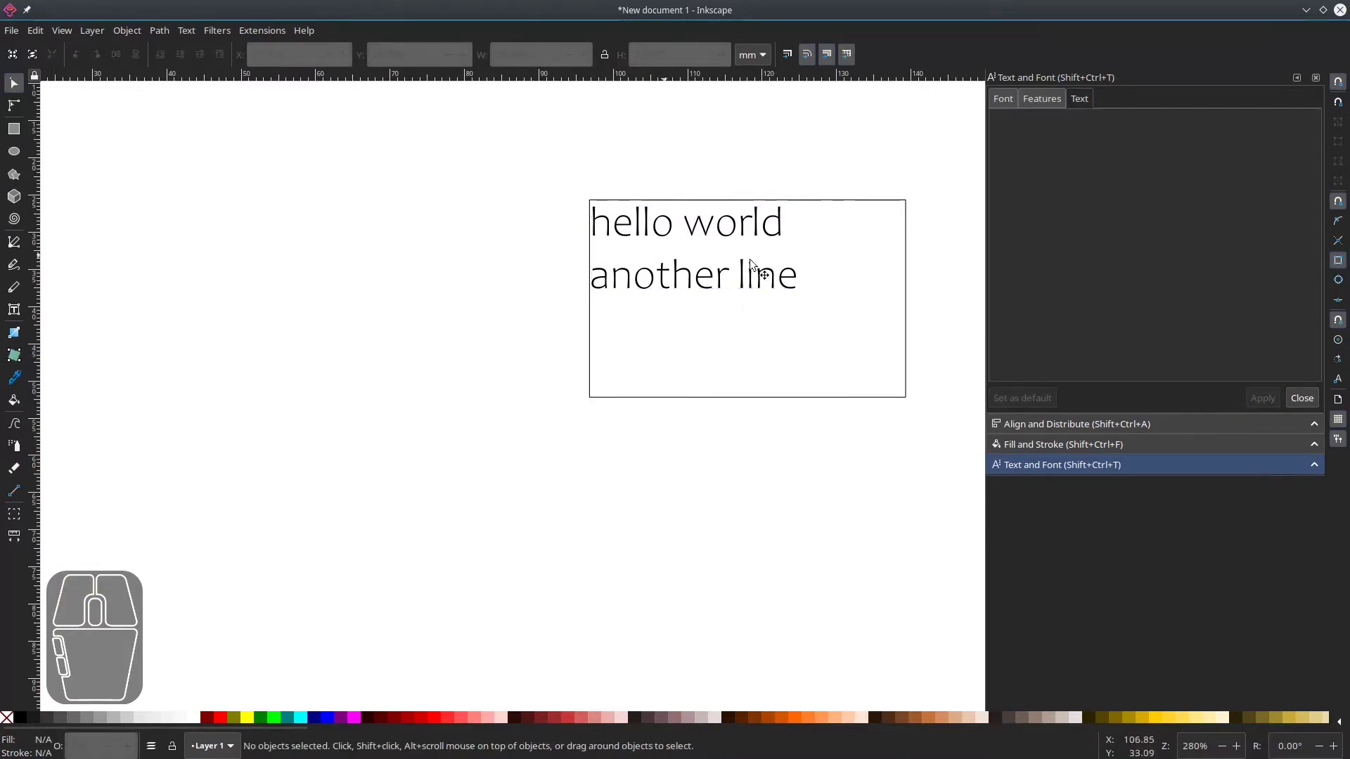
# Widen the text frame further by extending its left edge outward.
pyautogui.click(901, 307)
pyautogui.moveTo(586, 300); pyautogui.dragTo(513, 292)
pyautogui.click(508, 465)
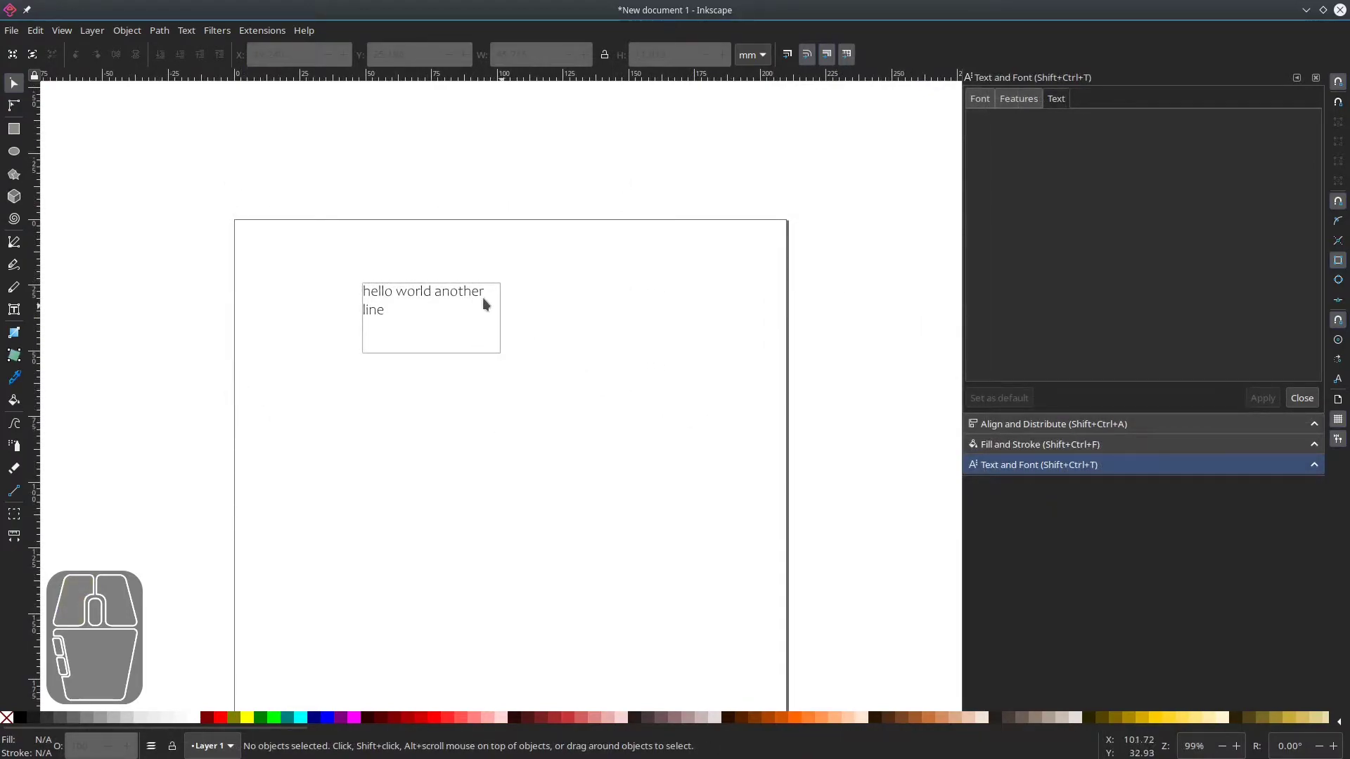
# Try to append several Greek letters to the text using the Unicode Characters dialog's Greek and Coptic range.
pyautogui.click(412, 300)
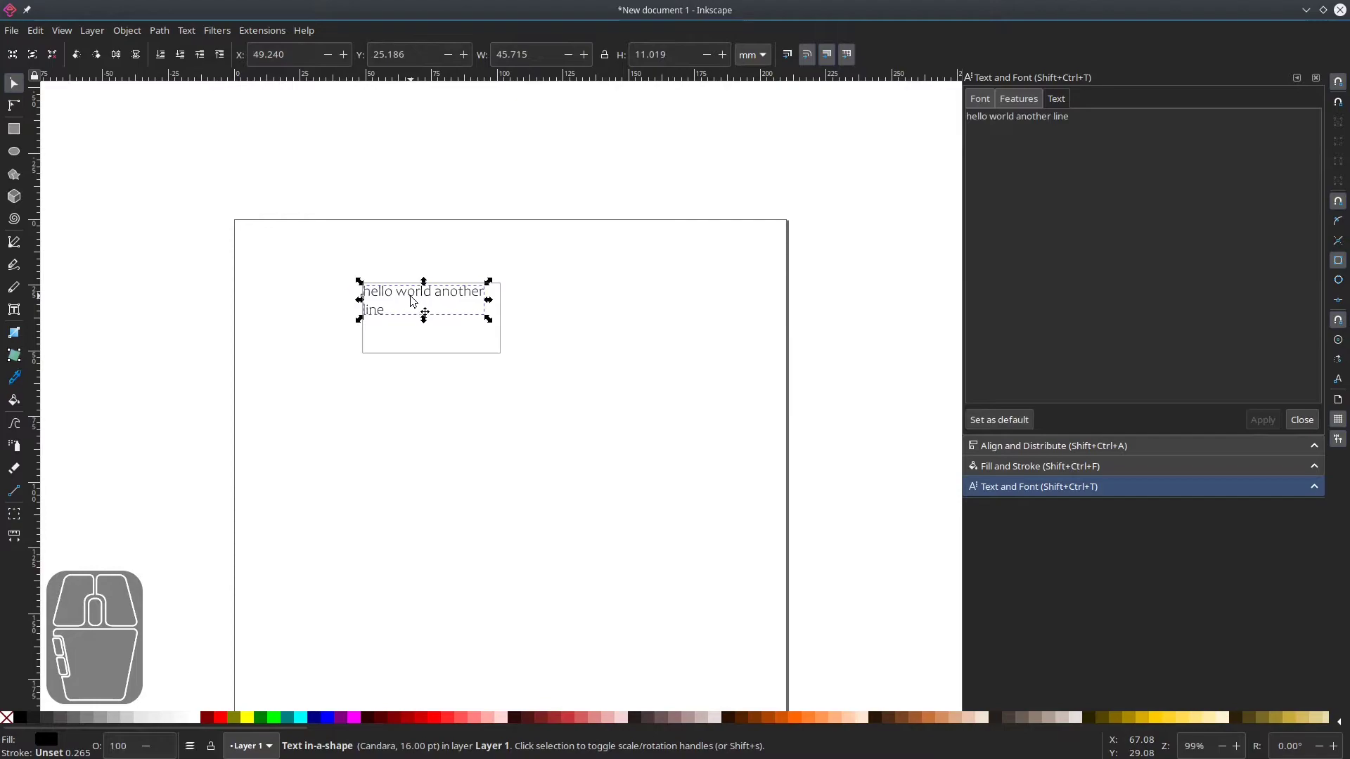
pyautogui.click(187, 32)
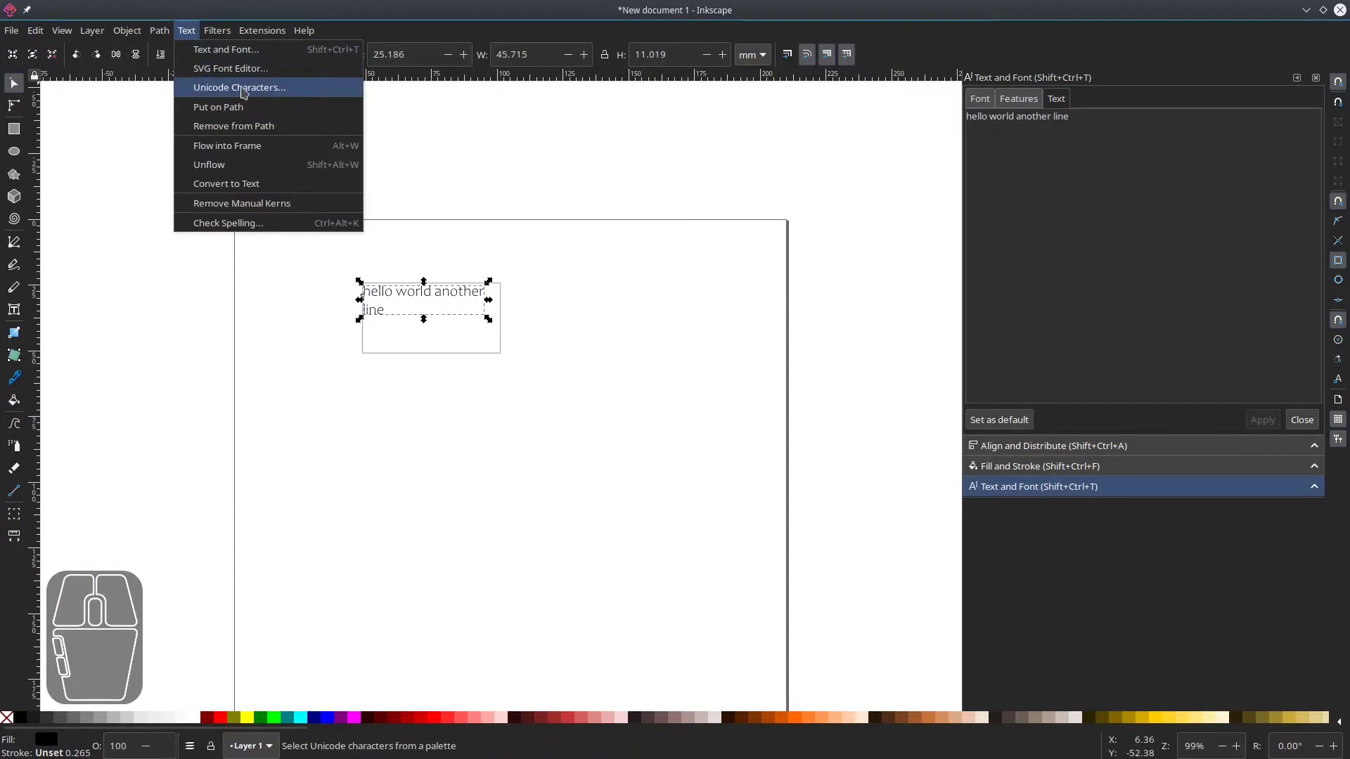
pyautogui.click(243, 89)
pyautogui.moveTo(768, 6); pyautogui.dragTo(678, 211)
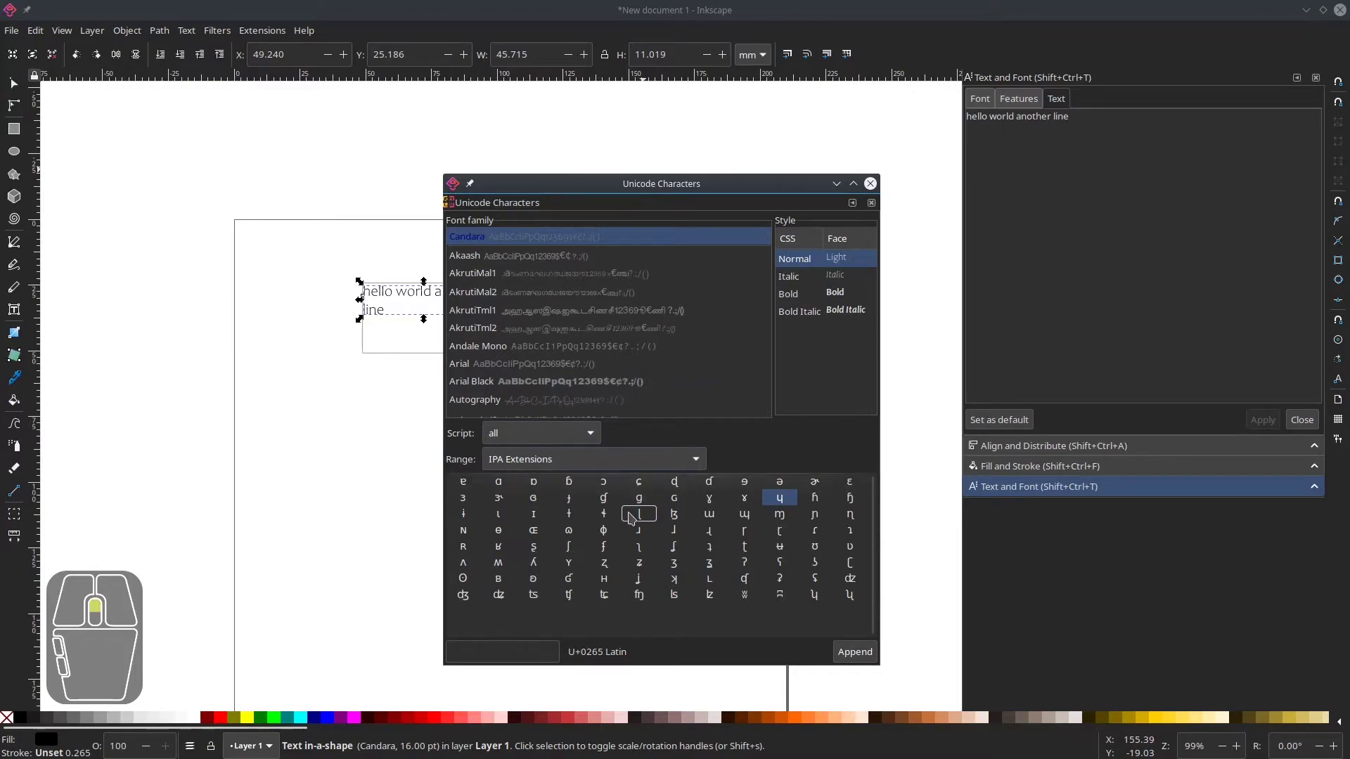
pyautogui.click(632, 468)
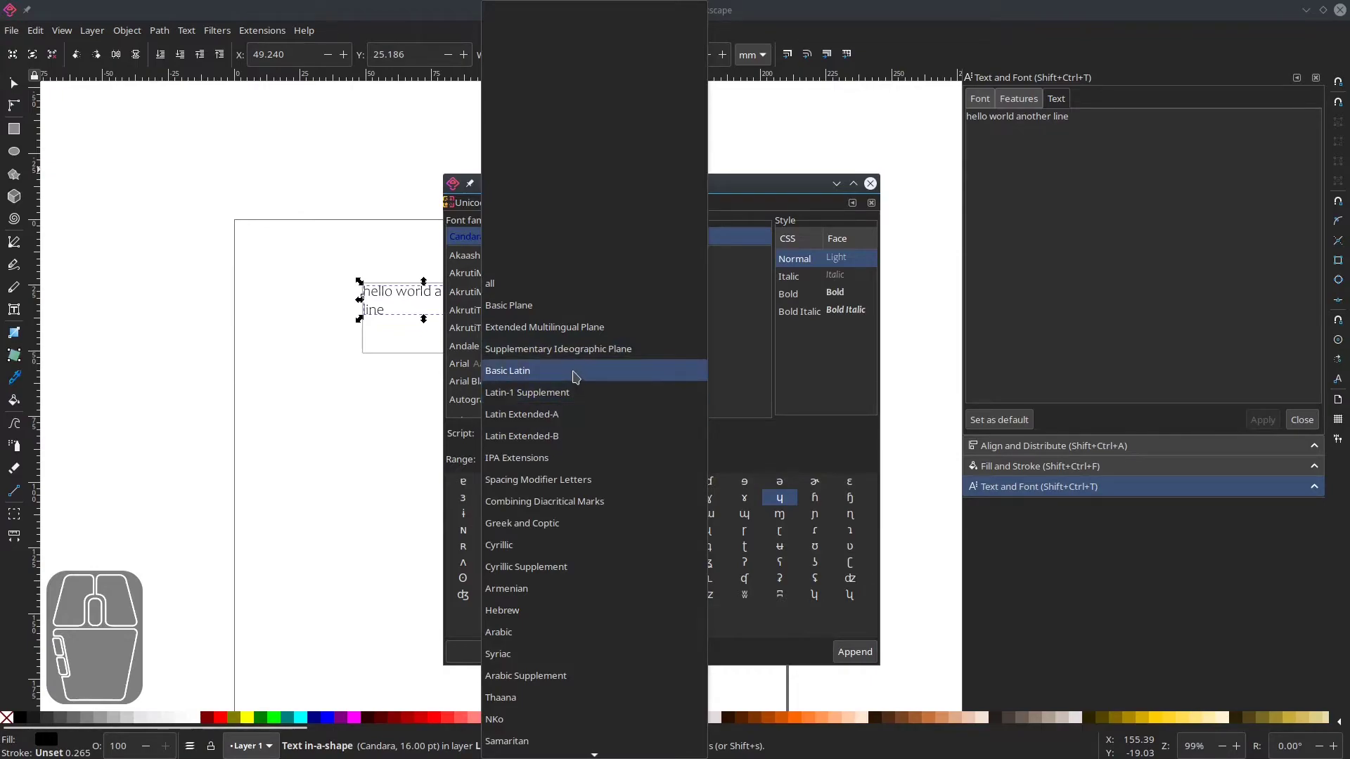
pyautogui.click(557, 528)
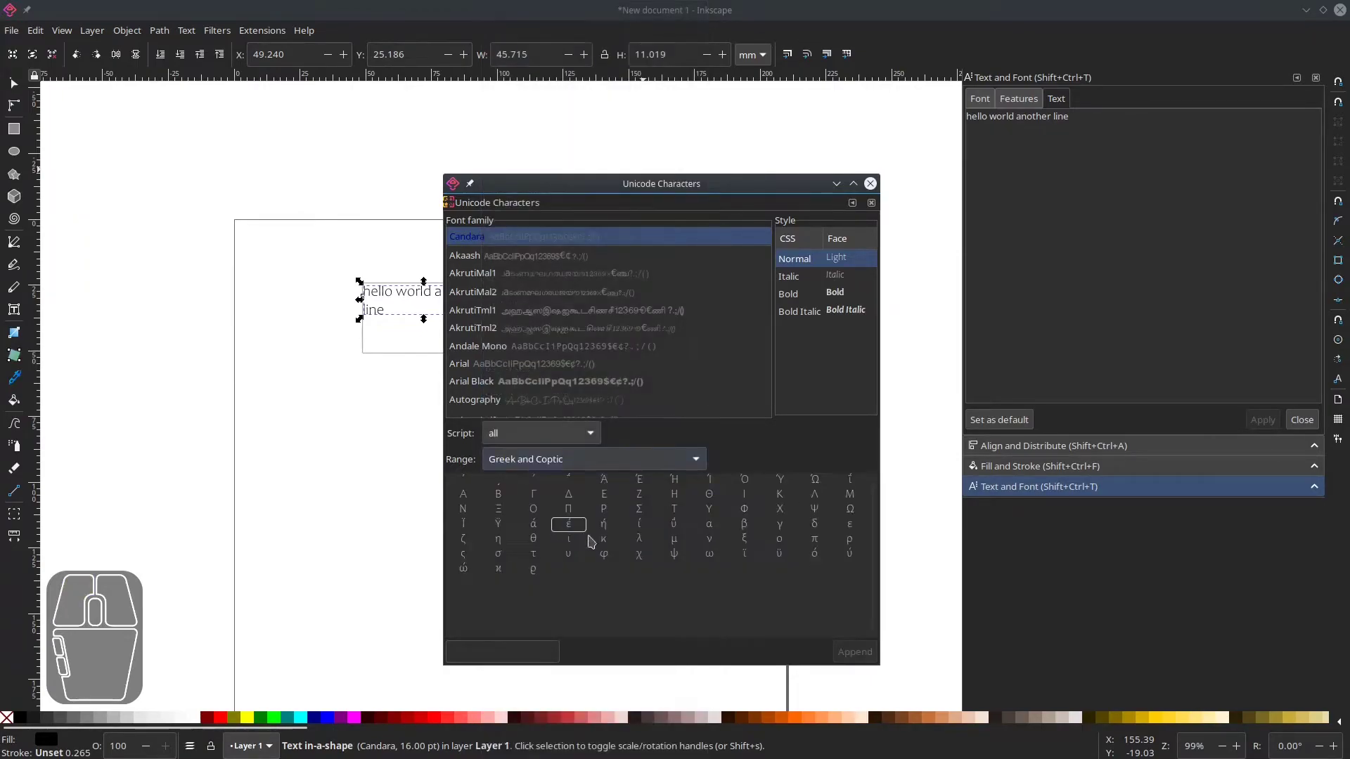
pyautogui.click(568, 496)
pyautogui.moveTo(597, 184); pyautogui.dragTo(660, 154)
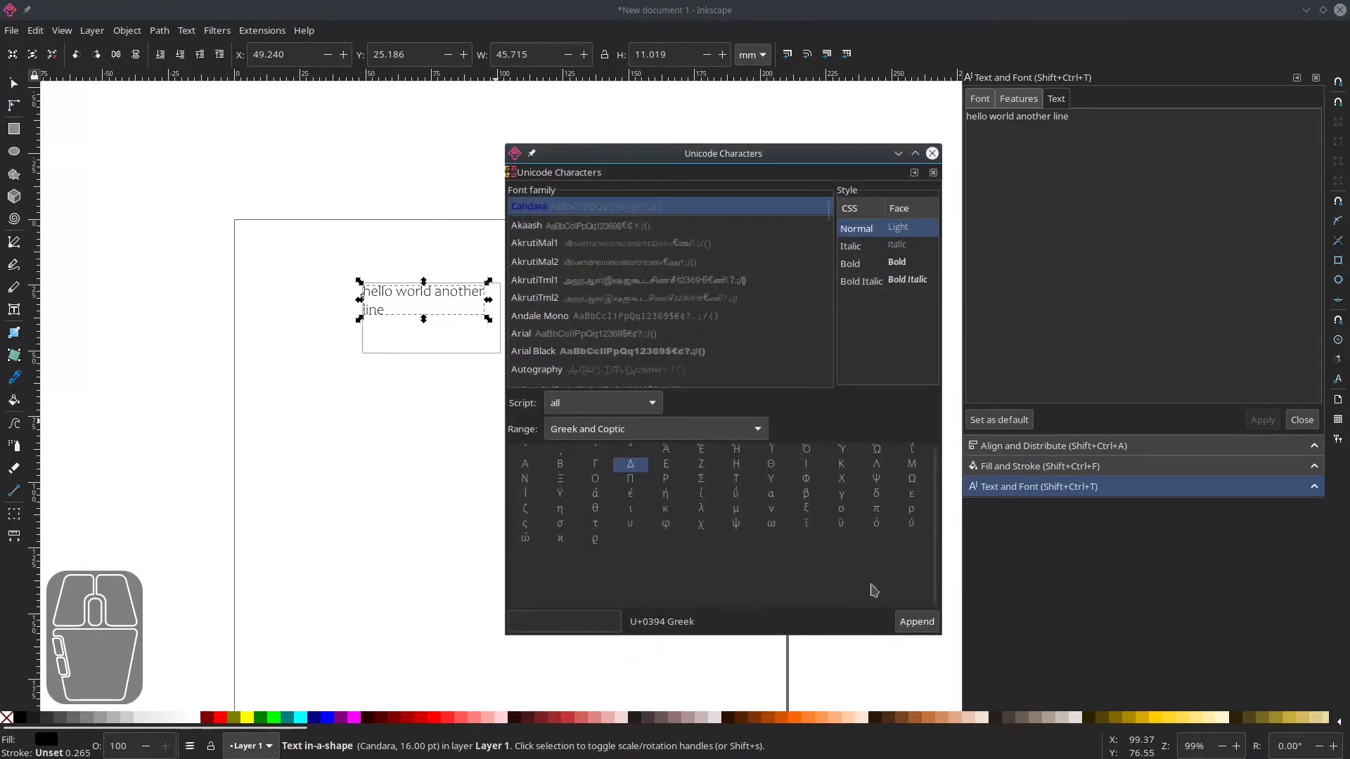
pyautogui.click(927, 623)
pyautogui.click(560, 464)
pyautogui.click(918, 625)
pyautogui.click(876, 508)
pyautogui.click(917, 623)
pyautogui.click(912, 478)
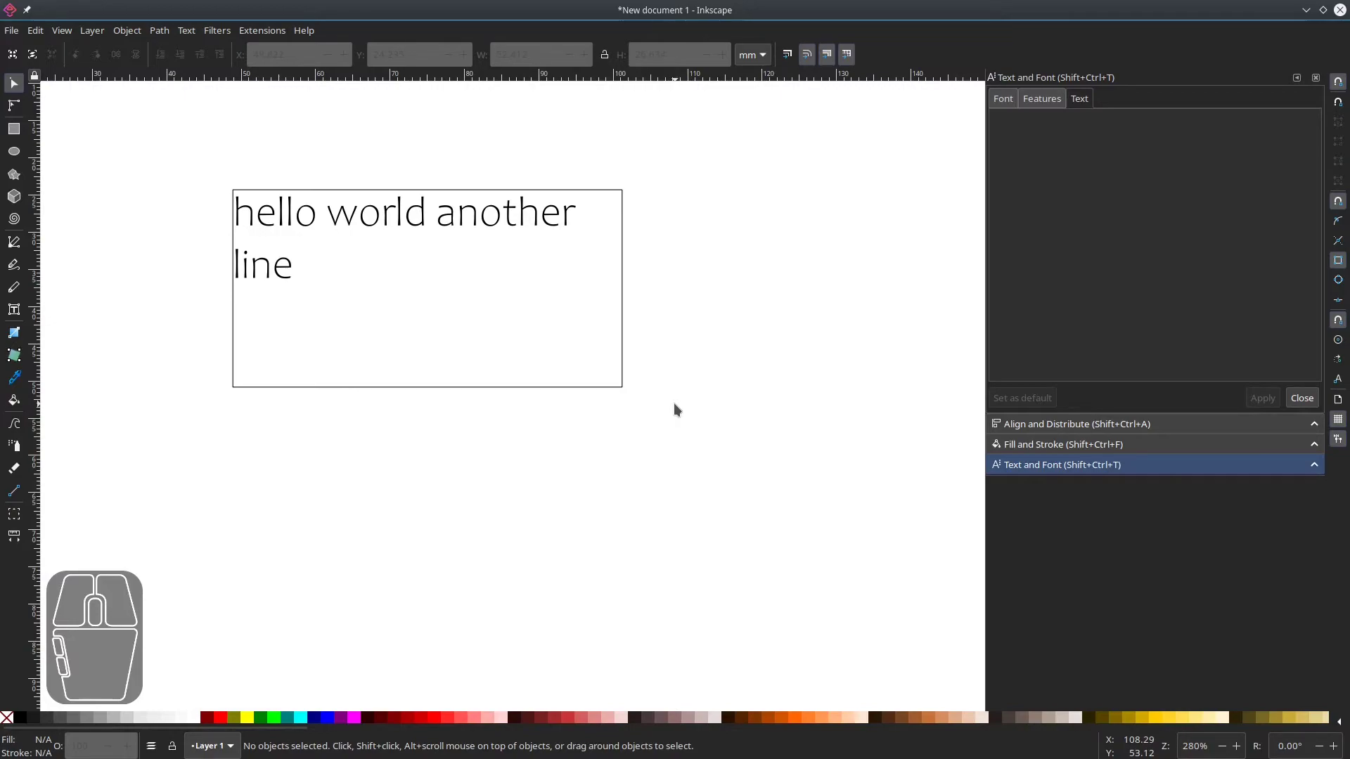
# Switch to the browser and read through the LaTeXText extension's GitHub README.
pyautogui.hscroll(2, 706, 374)
pyautogui.keyDown('ctrl'); pyautogui.scroll(-1, 705, 377); pyautogui.keyUp('ctrl')
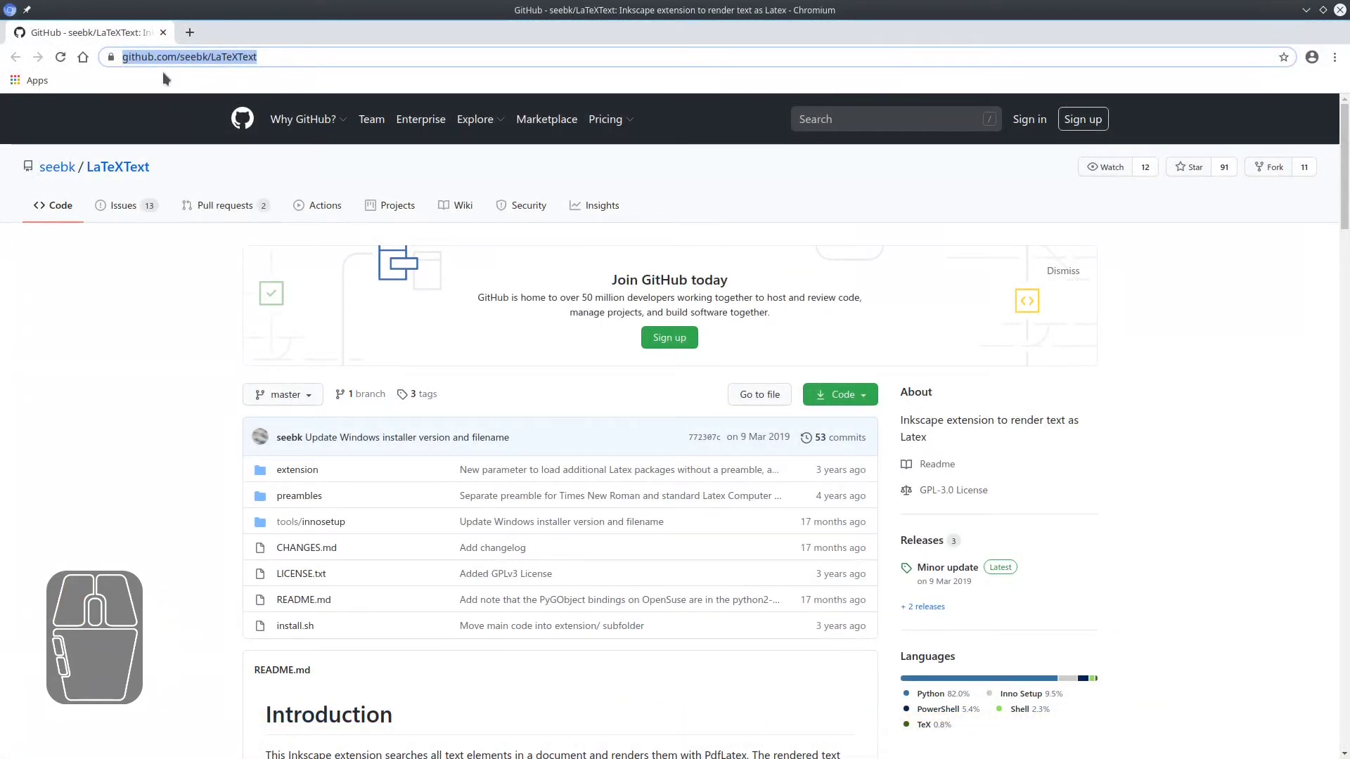
pyautogui.click(188, 347)
pyautogui.scroll(-8, 188, 347)
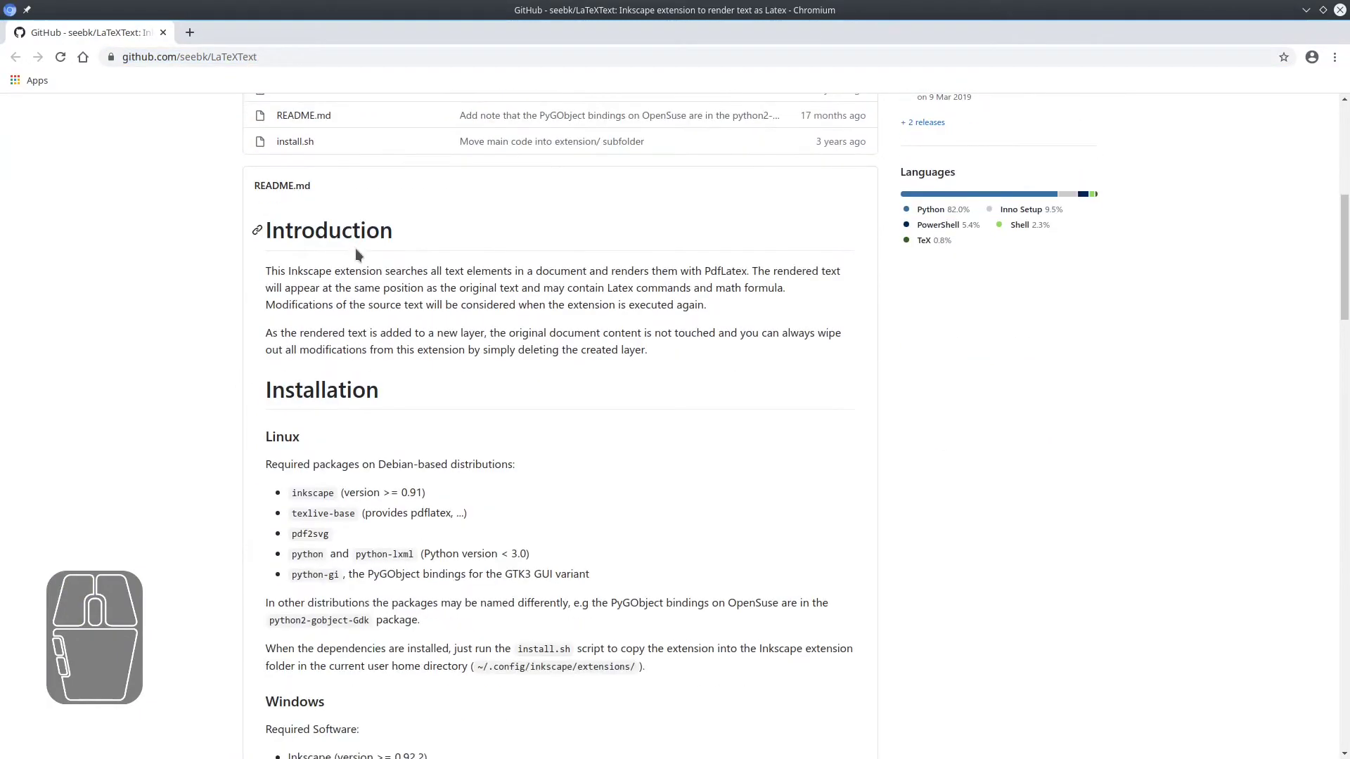
pyautogui.scroll(-4, 307, 443)
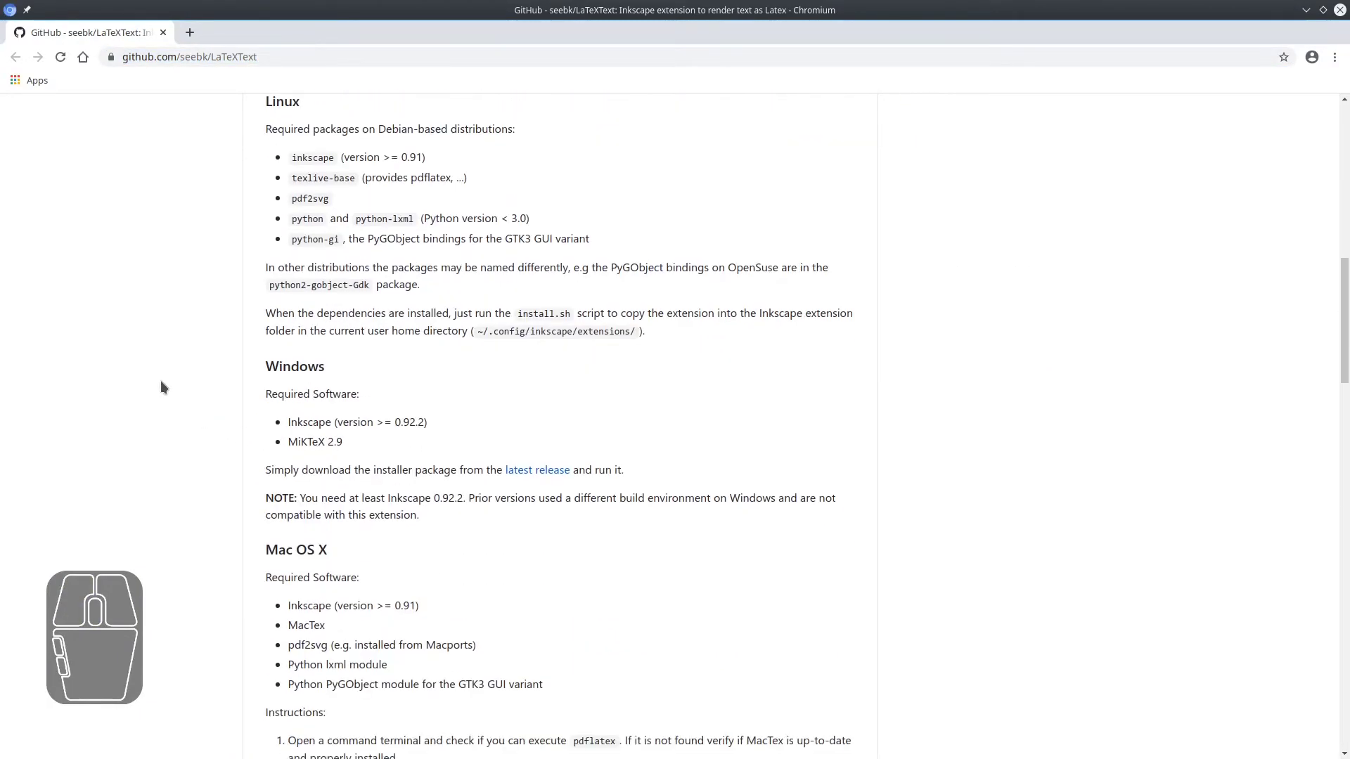
pyautogui.scroll(1, 260, 302)
pyautogui.scroll(-3, 344, 452)
pyautogui.scroll(1, 197, 476)
pyautogui.scroll(-2, 197, 476)
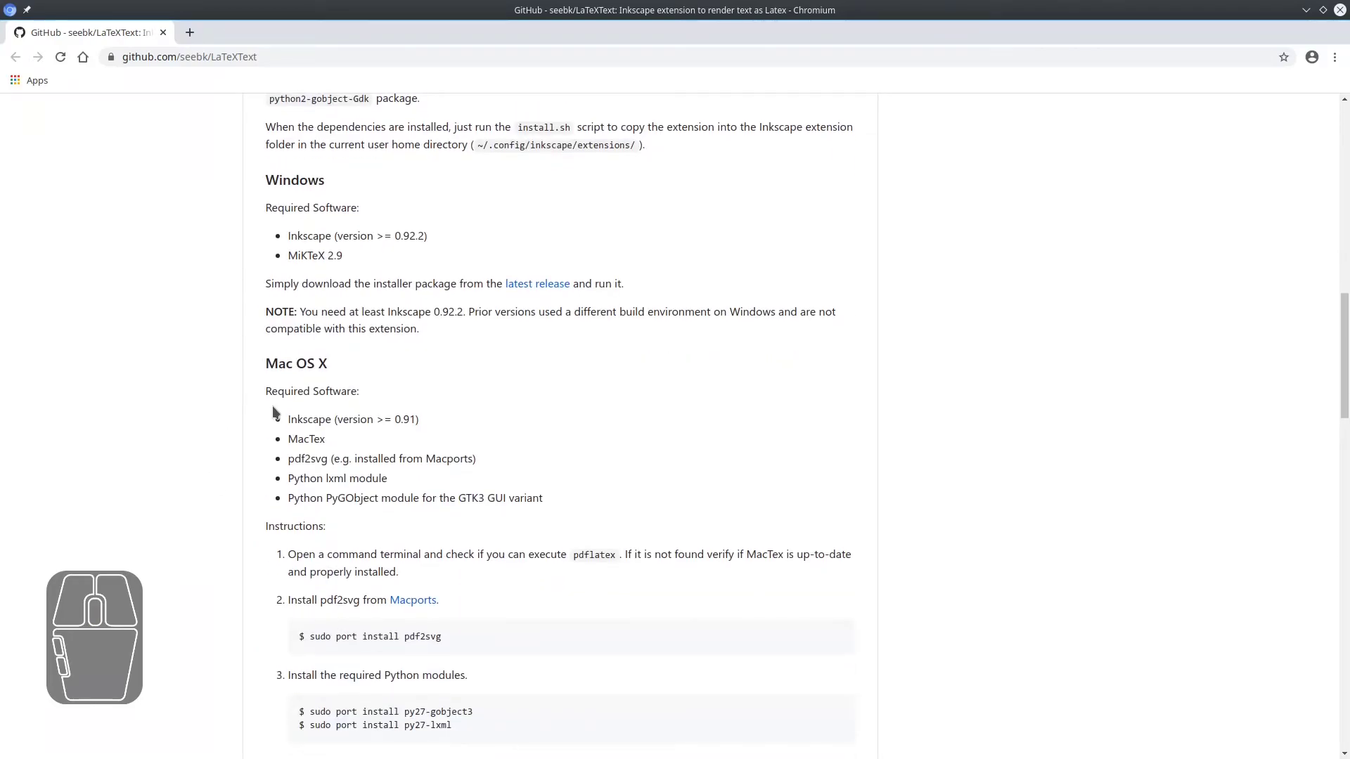
pyautogui.scroll(-7, 274, 409)
pyautogui.scroll(-4, 274, 406)
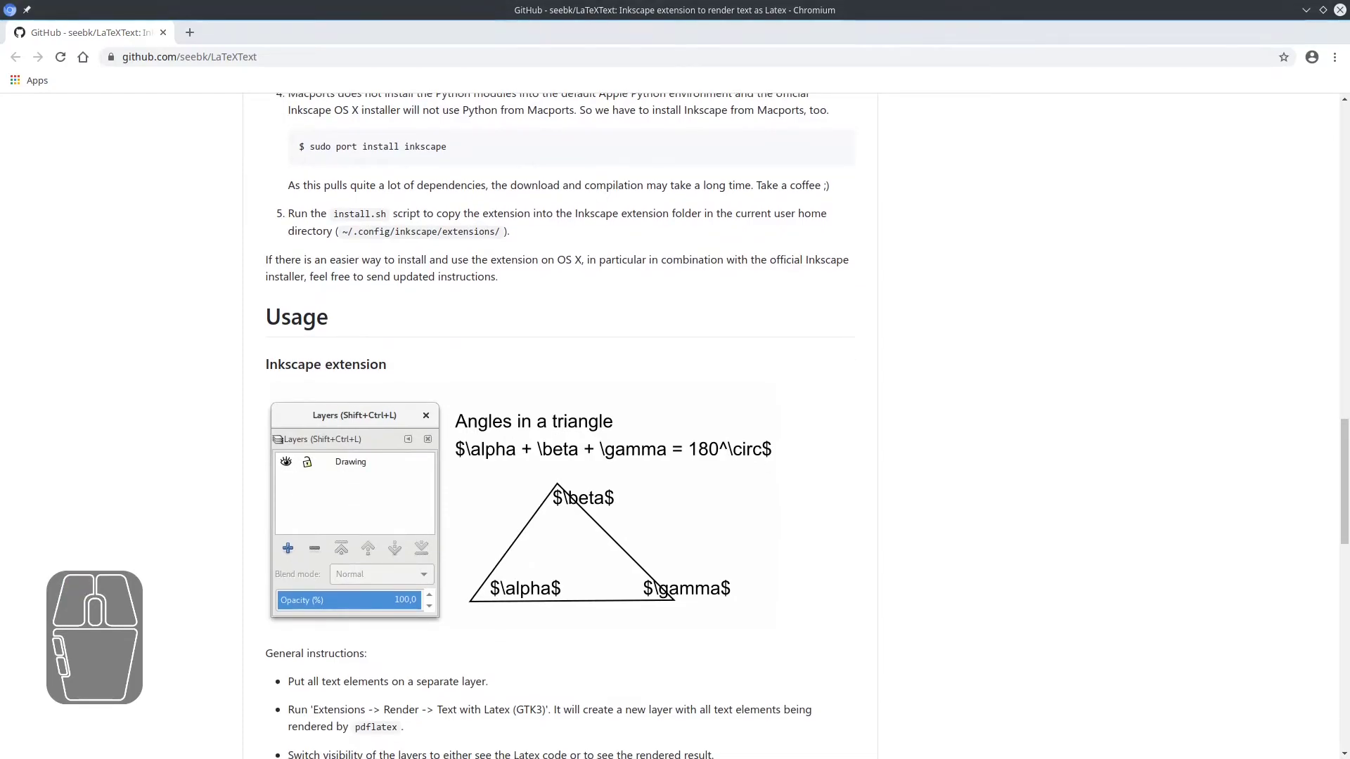
# Return to Inkscape and open the LaTeX (pdflatex) render extension.
pyautogui.hotkey('alt', 'Tab')
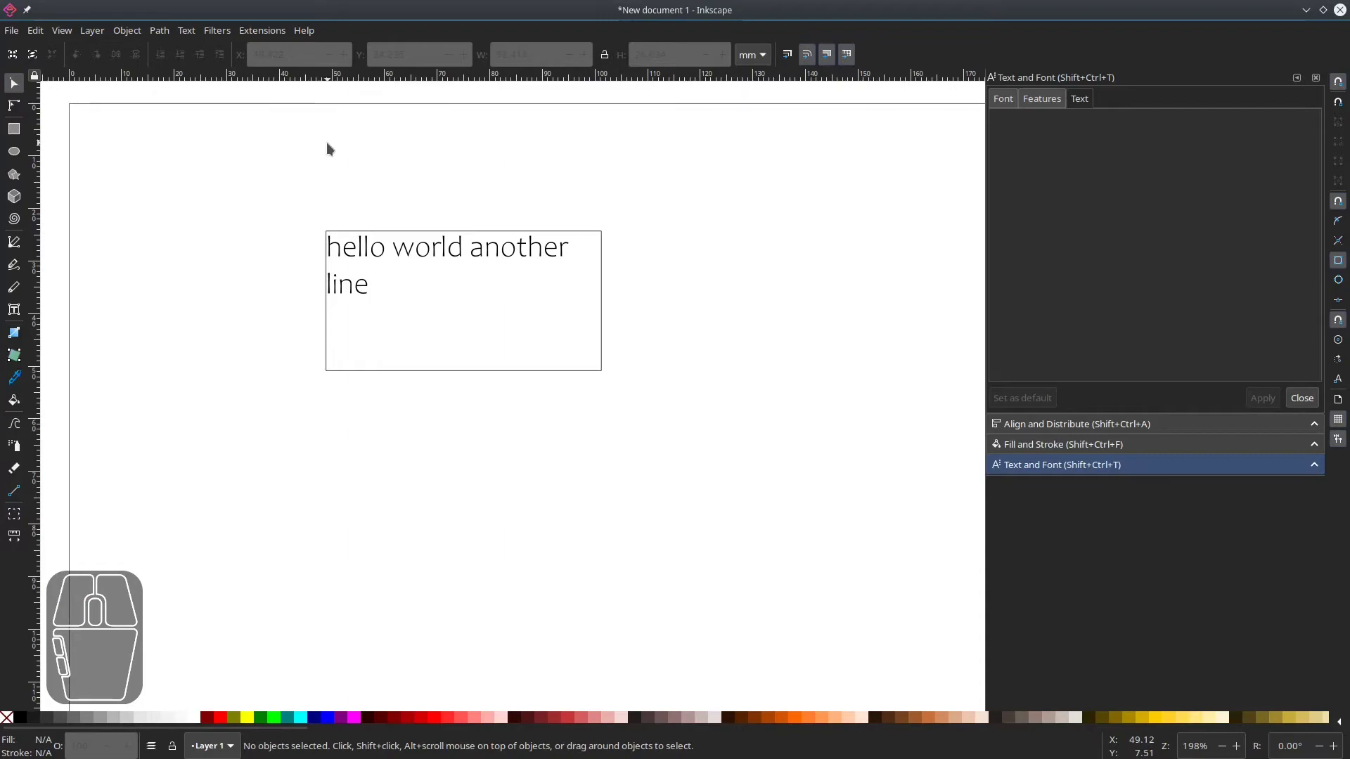
pyautogui.click(263, 31)
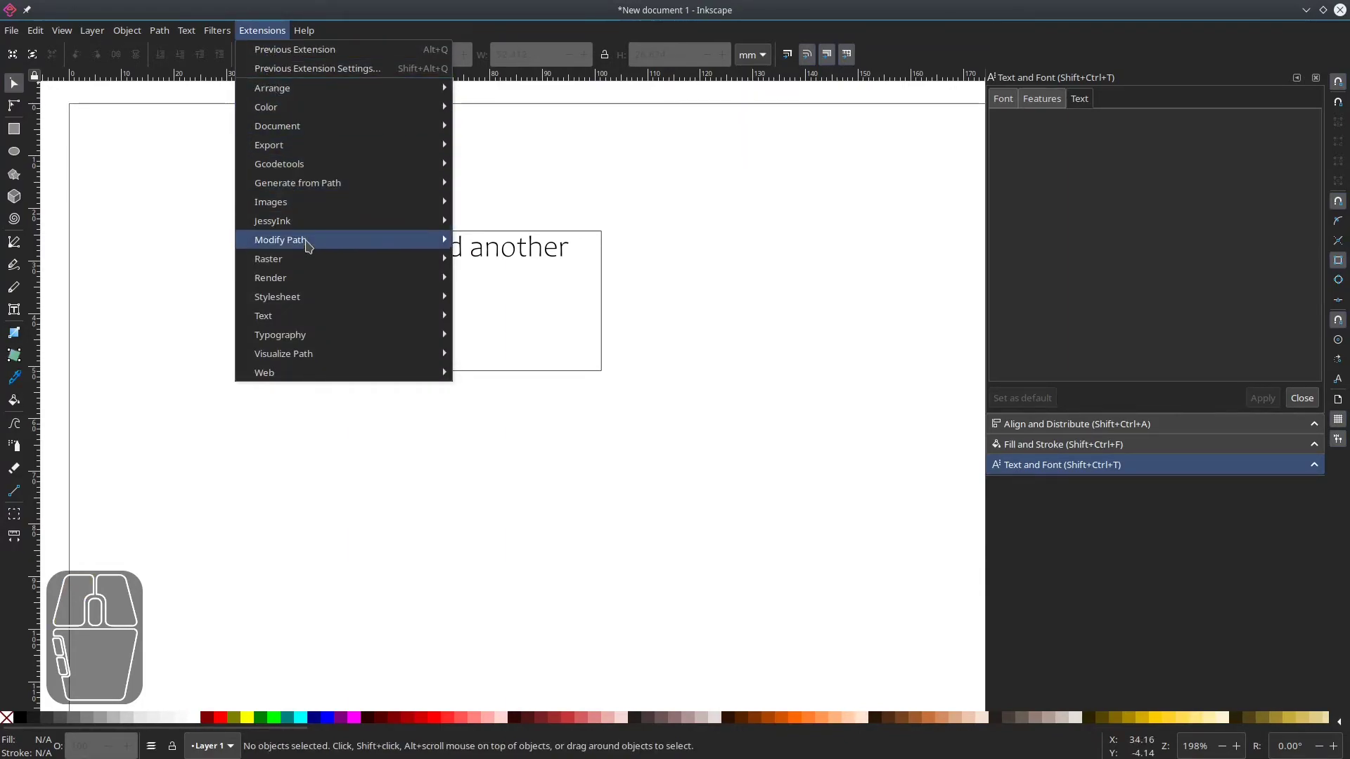
pyautogui.moveTo(324, 280)
pyautogui.moveTo(529, 528)
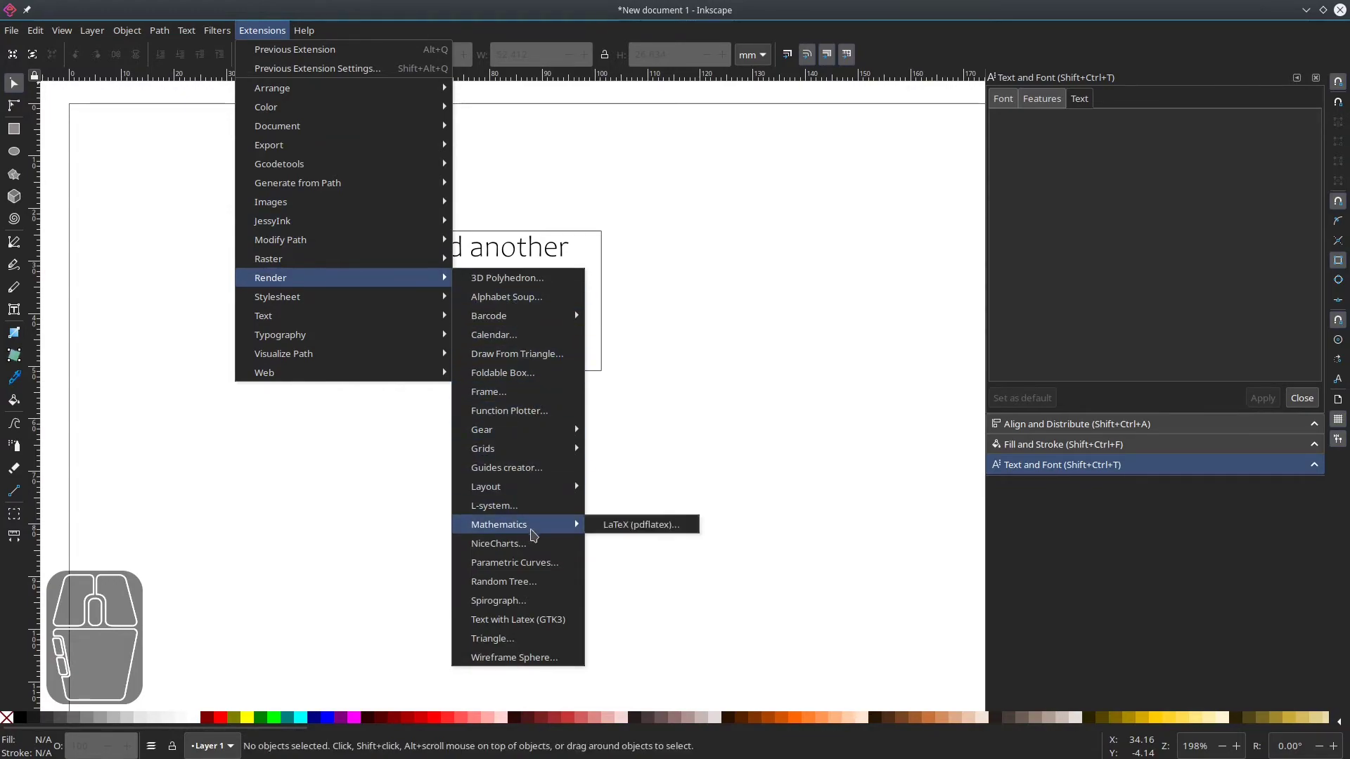
pyautogui.click(680, 531)
pyautogui.moveTo(636, 344); pyautogui.dragTo(550, 301)
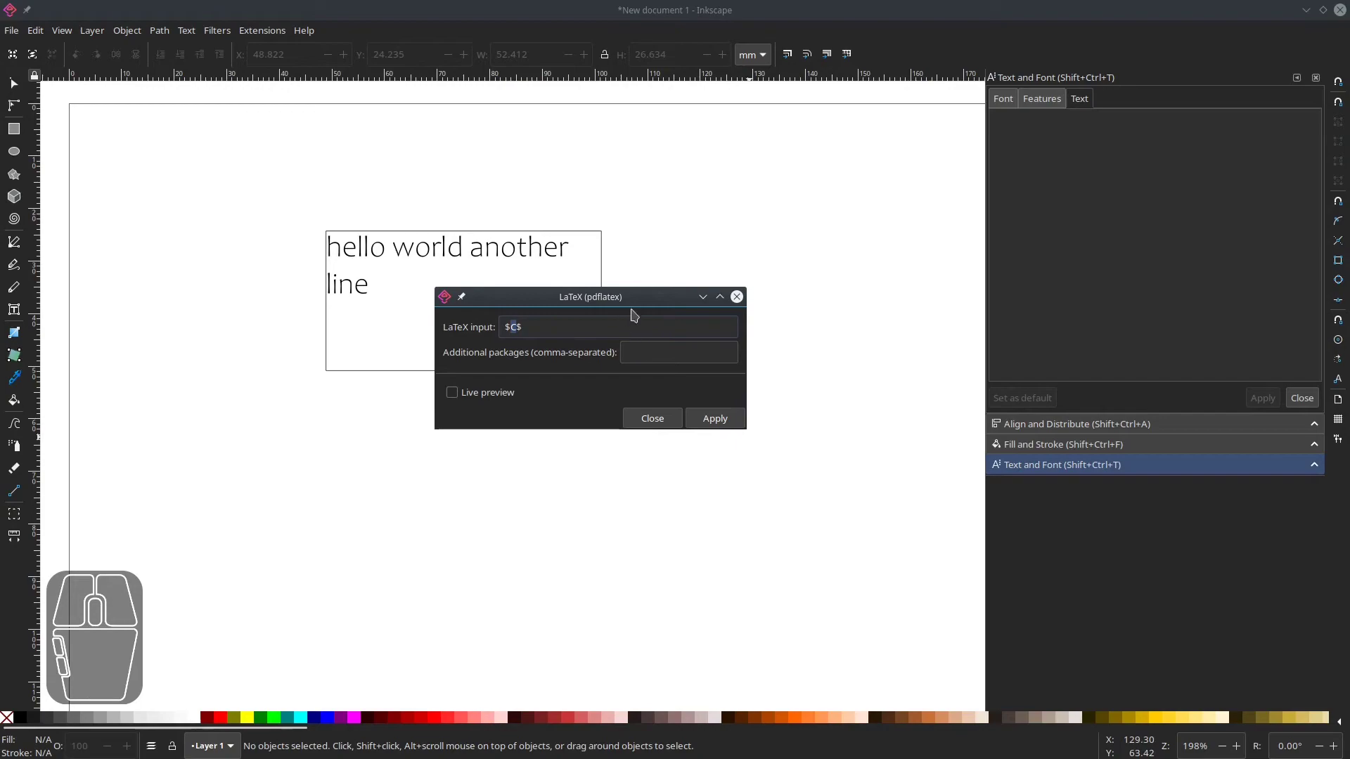
# Enter the LaTeX input $\alpha = \theta^2+\gamma^2$ in the extension dialog.
pyautogui.tripleClick(536, 330)
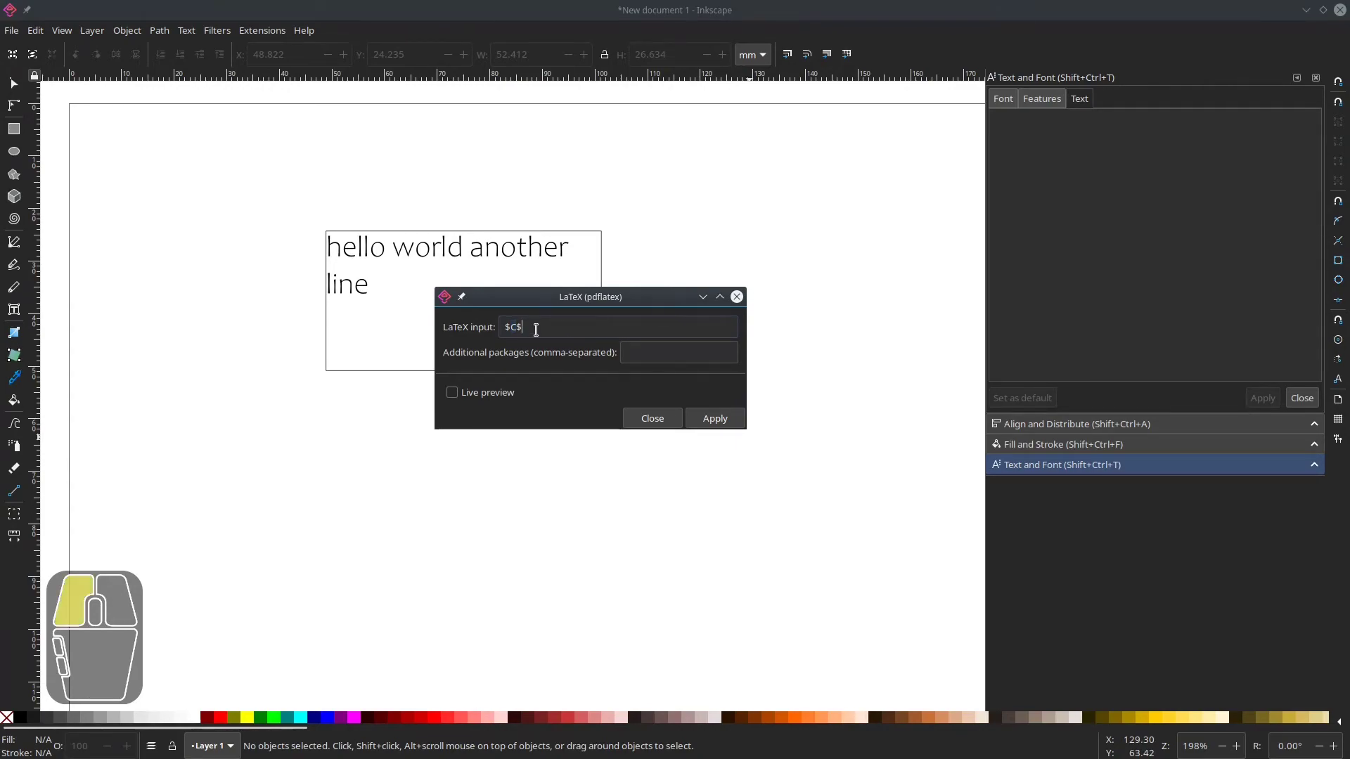
pyautogui.write('$\\alpha ')
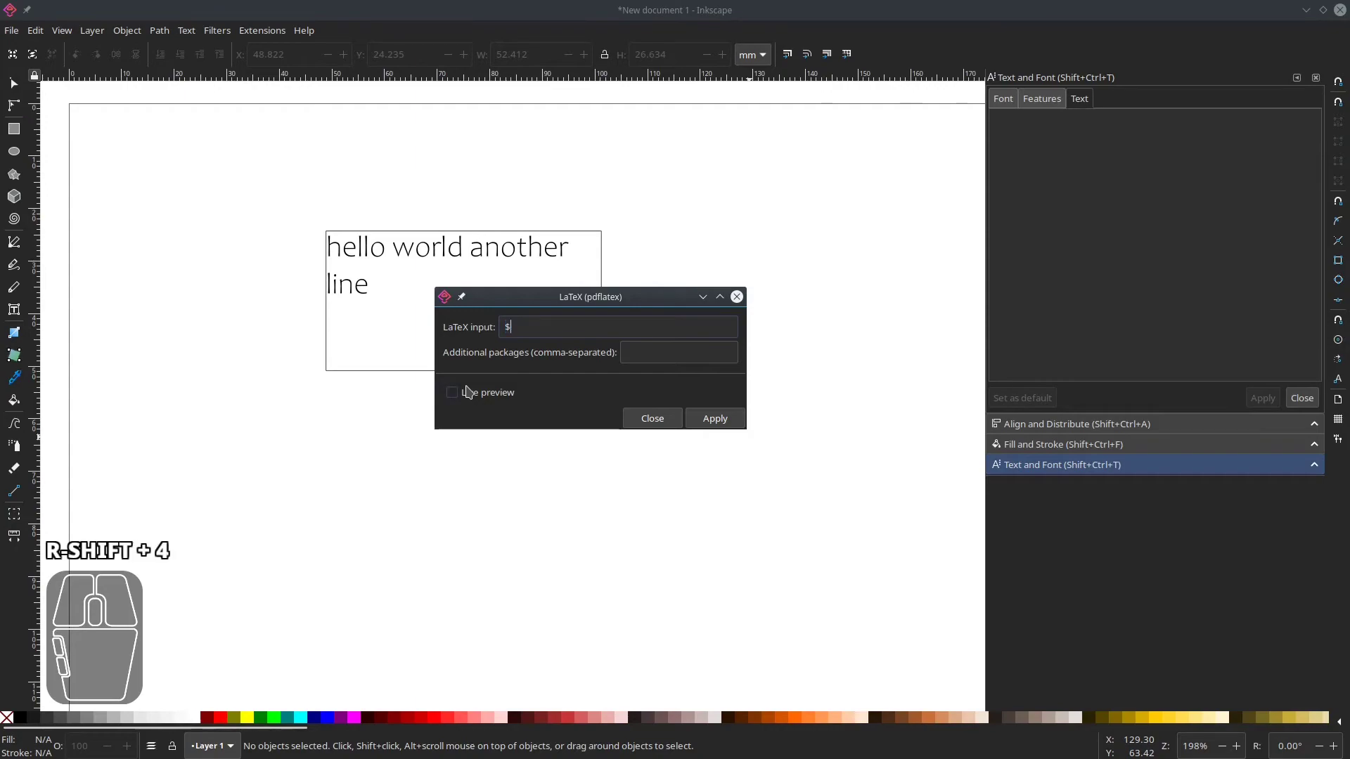
pyautogui.write('= \\theta^2+\\gamma^2$')
# Render the formula and move it below the text frame.
pyautogui.moveTo(808, 514); pyautogui.dragTo(689, 453)
pyautogui.scroll(-3, 676, 489)
pyautogui.moveTo(800, 587); pyautogui.dragTo(533, 509)
pyautogui.scroll(3, 585, 505)
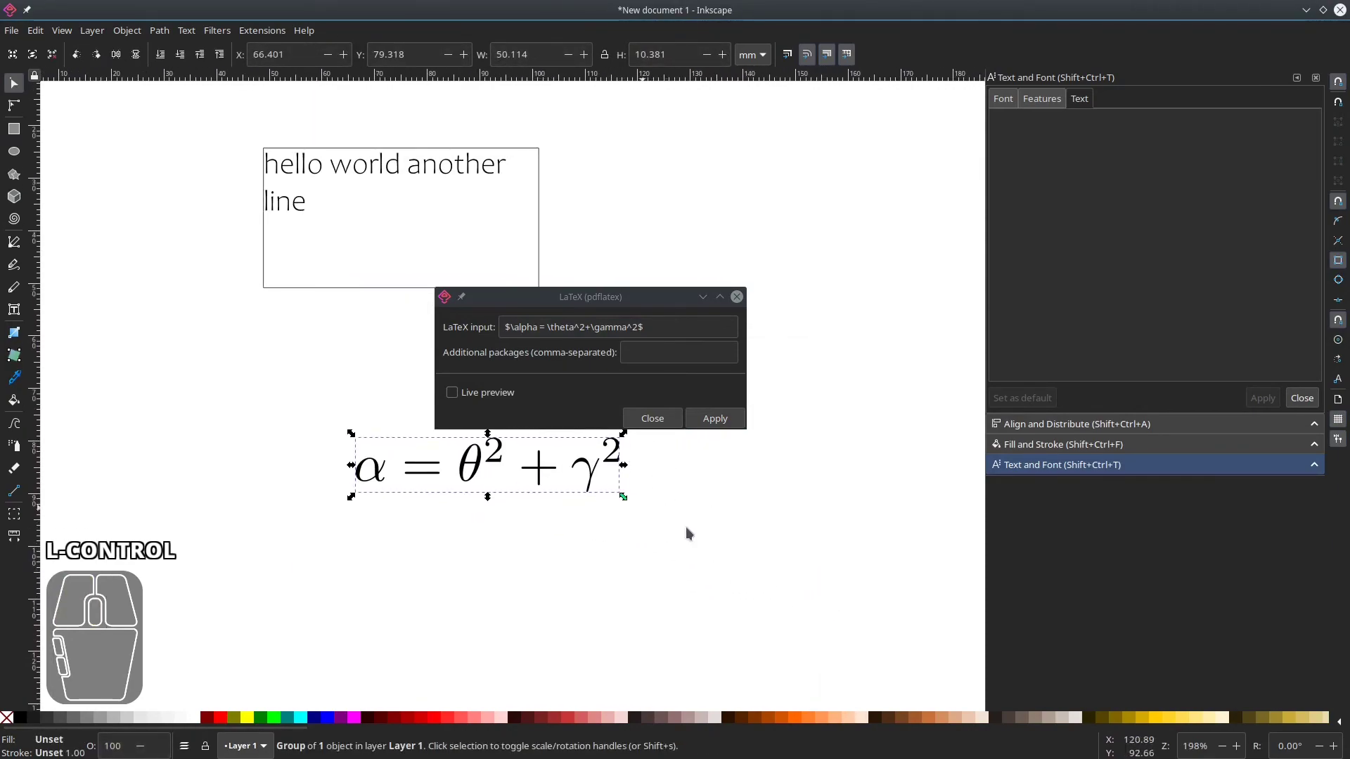
# Apply the extension again to render a second copy of the formula and arrange both below the text.
pyautogui.scroll(-2, 656, 530)
pyautogui.click(715, 418)
pyautogui.moveTo(807, 596); pyautogui.dragTo(457, 513)
pyautogui.moveTo(468, 451); pyautogui.dragTo(337, 476)
pyautogui.click(529, 499)
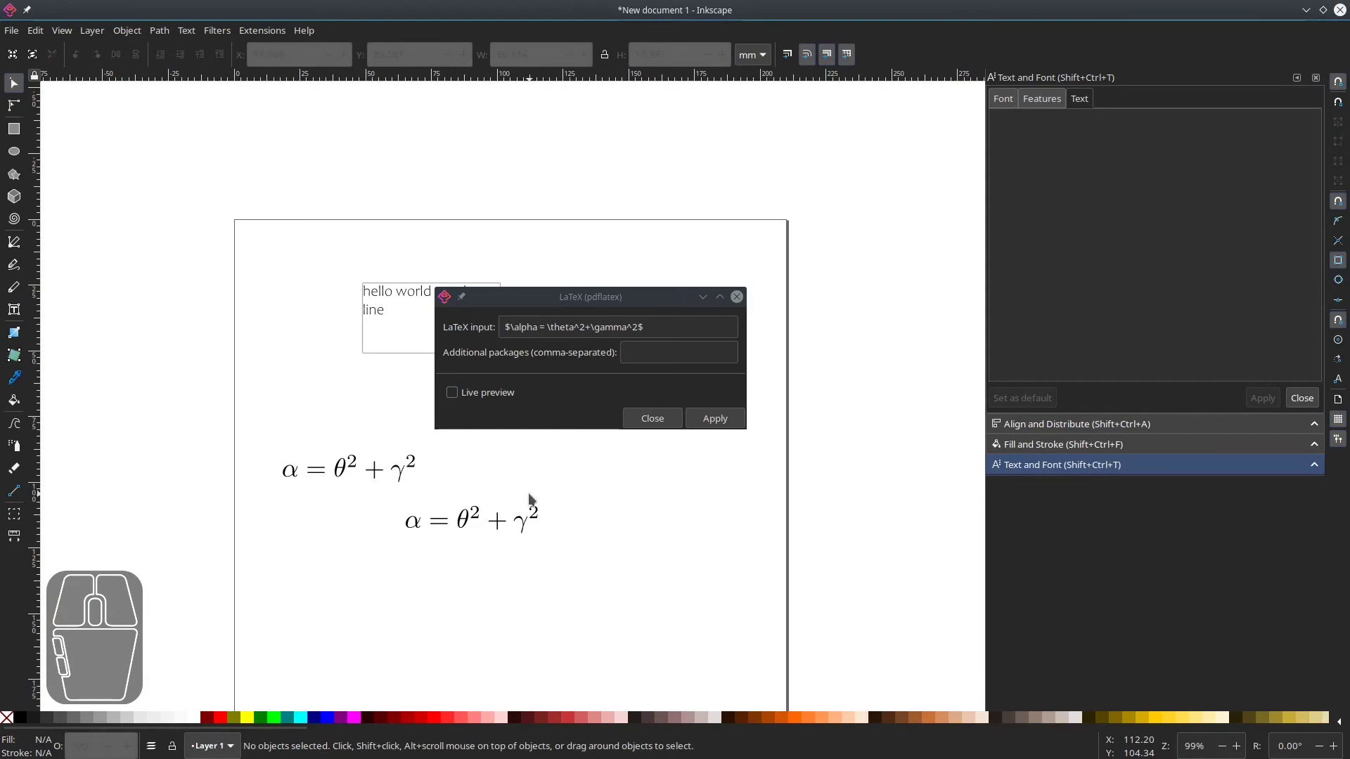